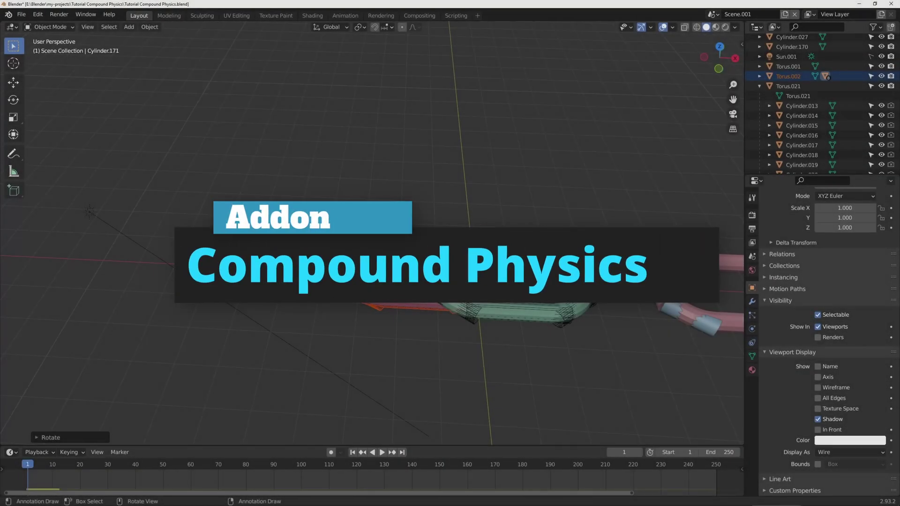
- Duplicate the selected pair of chain links and place the copy at the chain's free end
key(shift+d)
click(265, 215)
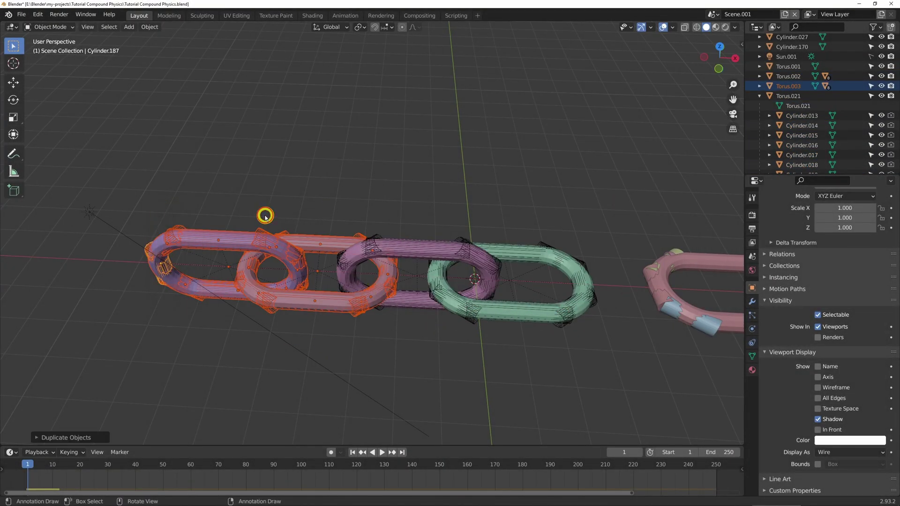
- Set the rigid body type of the chain's last link to Passive and play the simulation
click(159, 245)
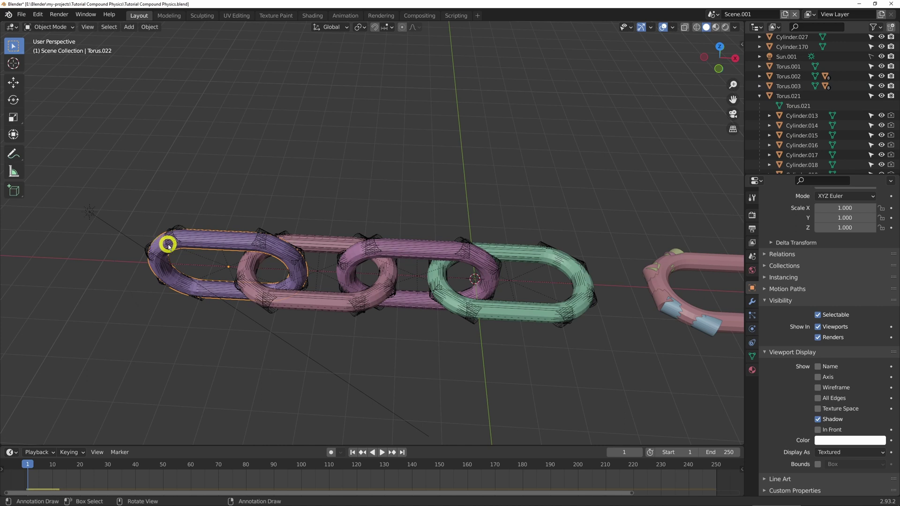
click(752, 329)
click(839, 274)
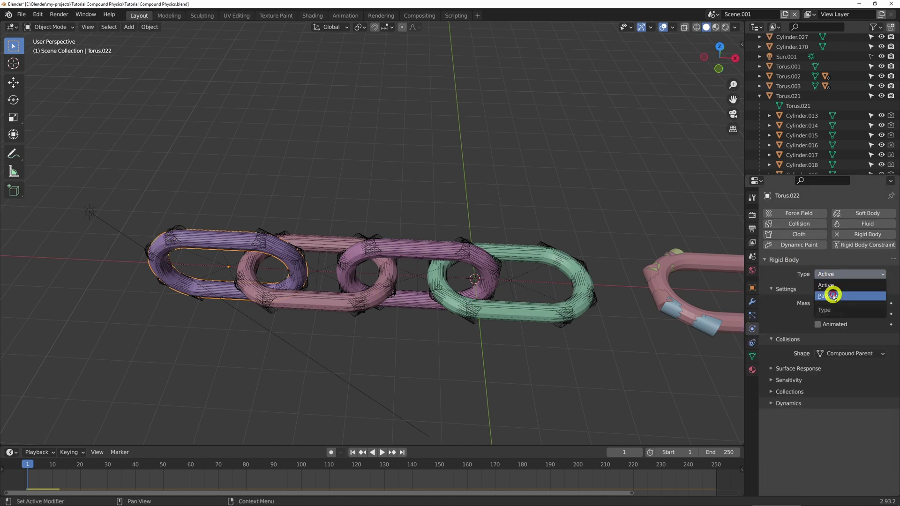
click(833, 295)
key(space)
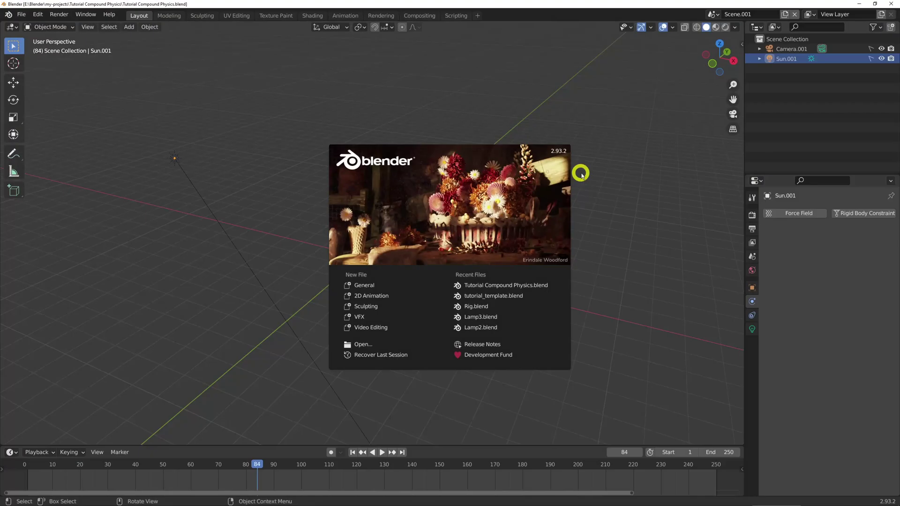
- Dismiss the splash screen and add a torus mesh at the origin in top view
click(589, 179)
middle_drag(382, 252, 434, 269)
key(grave)
click(416, 227)
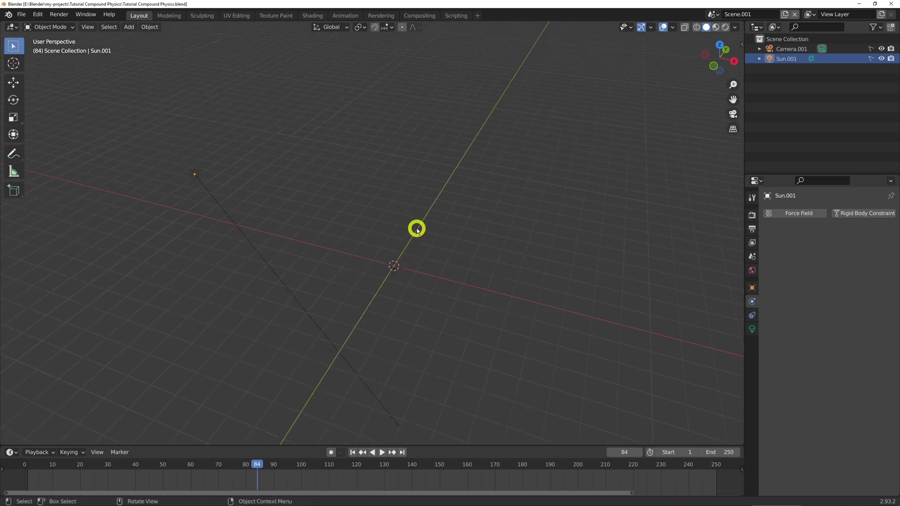
key(shift+a)
mouse_move(426, 121)
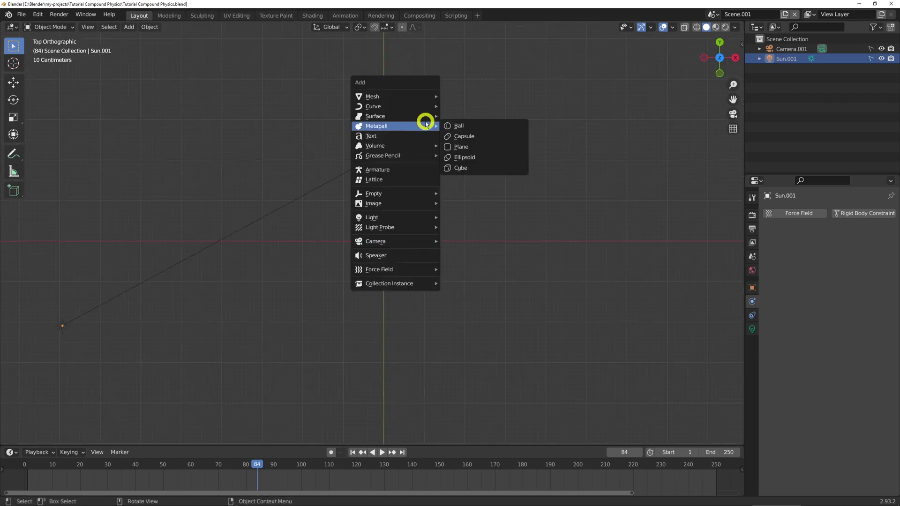
click(479, 175)
- Extrude one half of the torus about 1.78 m along X in Edit Mode to form an elongated chain link
scroll(468, 246, up, 3)
key(Tab)
key(shift+z)
drag(449, 98, 315, 365)
key(e)
key(g)
key(x)
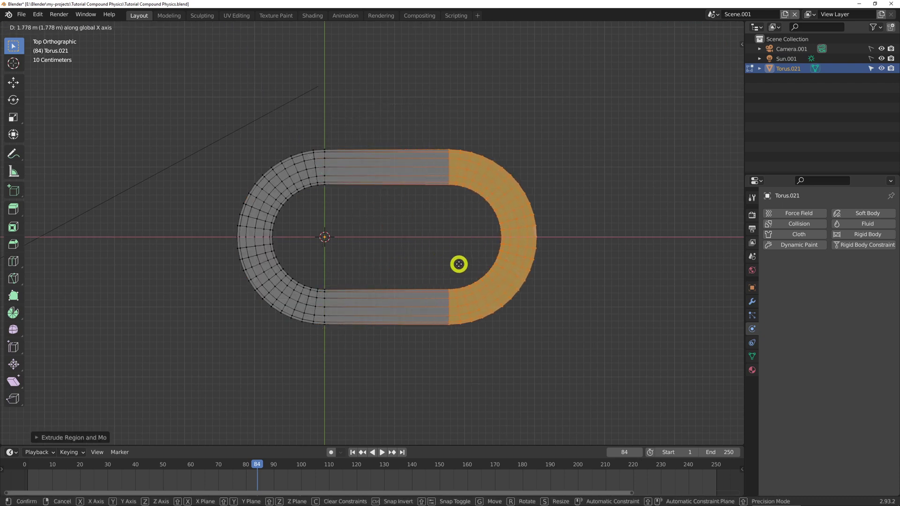
click(458, 263)
key(Tab)
middle_drag(479, 283, 470, 276)
key(shift+z)
click(416, 239)
scroll(411, 243, up, 1)
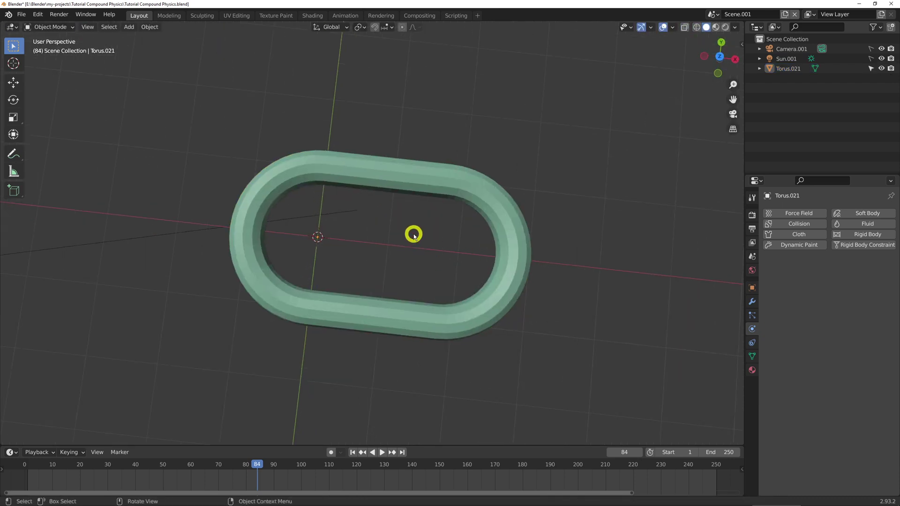
- Add a cylinder mesh and scale it down in Edit Mode to roughly the thickness of the link
click(404, 197)
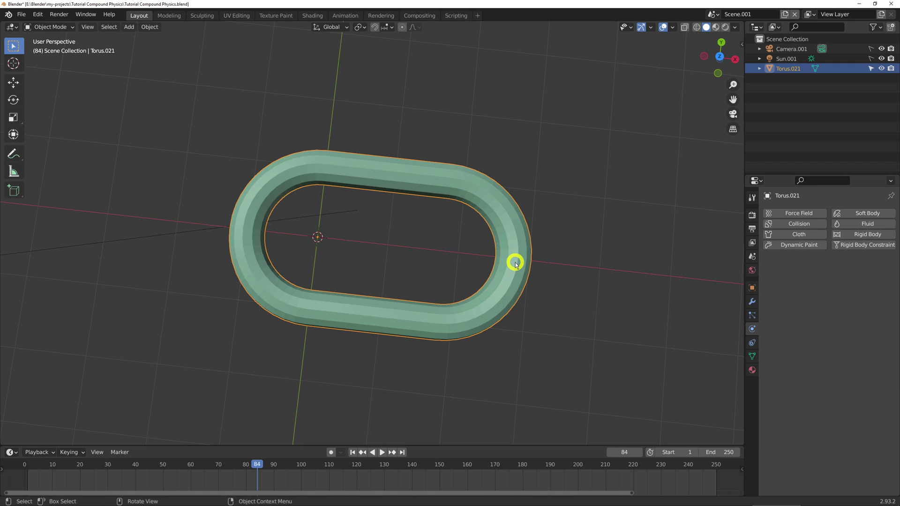
key(shift+a)
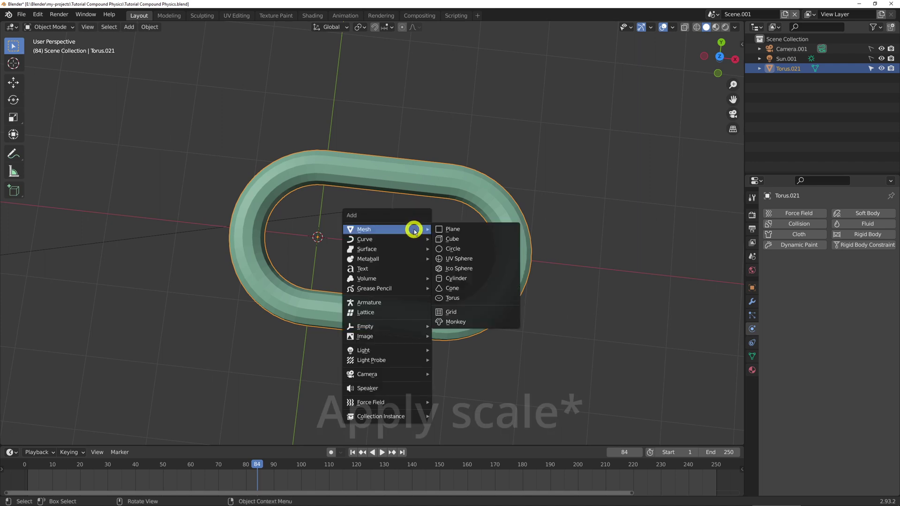
click(463, 295)
key(Tab)
key(s)
click(355, 243)
key(Tab)
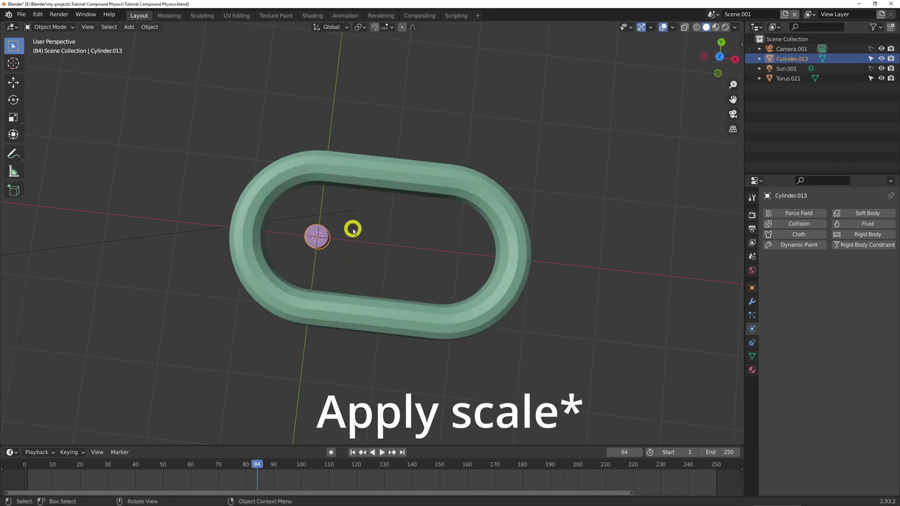
- Rotate the cylinder 90 degrees about X and move it along X into the link's curved end near the origin
key(r)
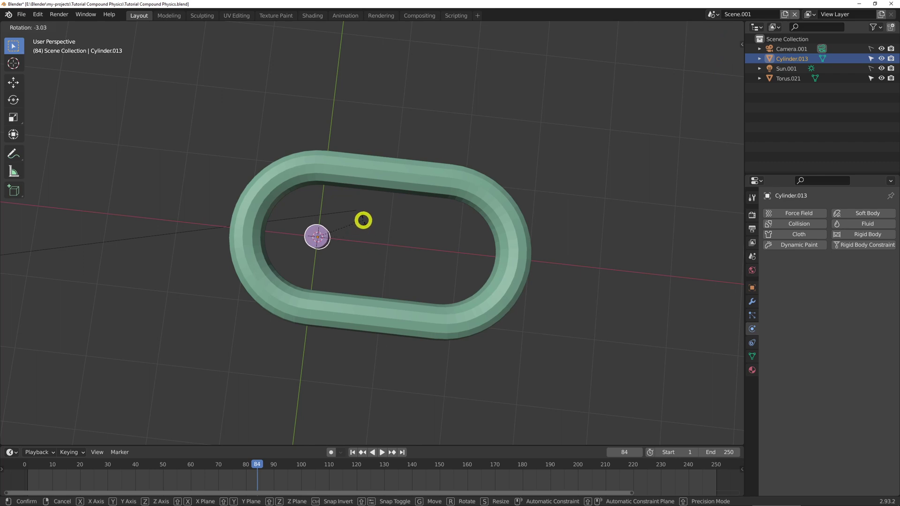
text(x90)
key(Return)
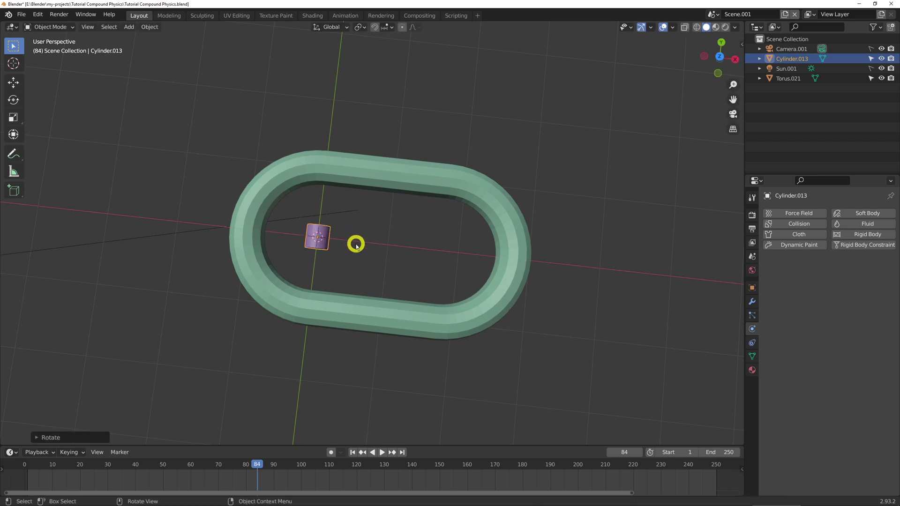
shift+middle_drag(355, 244, 478, 247)
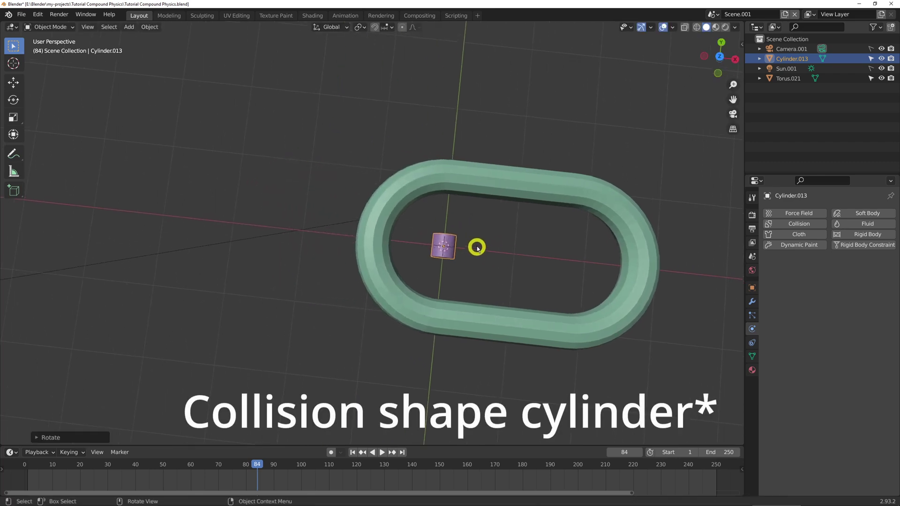
key(g)
key(x)
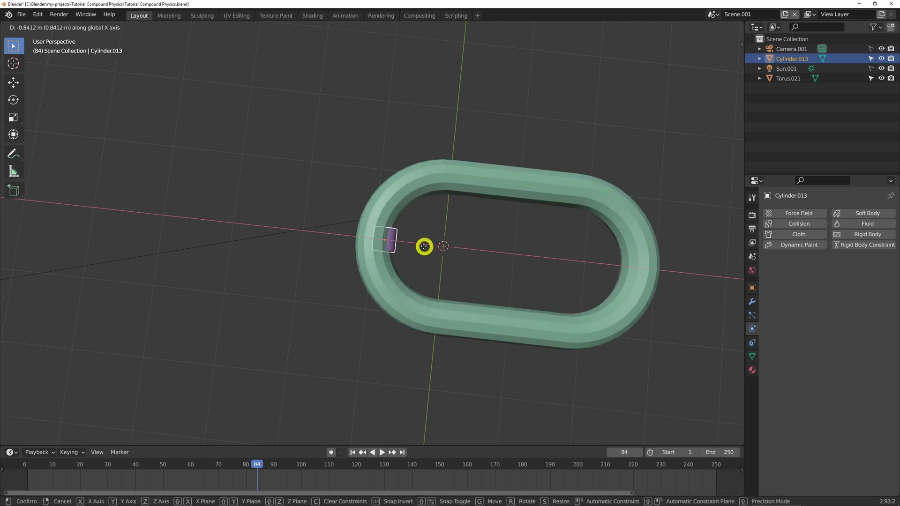
click(414, 245)
- Scale the cylinder's mesh to match the link's thickness and stretch it along Y in top view
key(KP_7)
key(Tab)
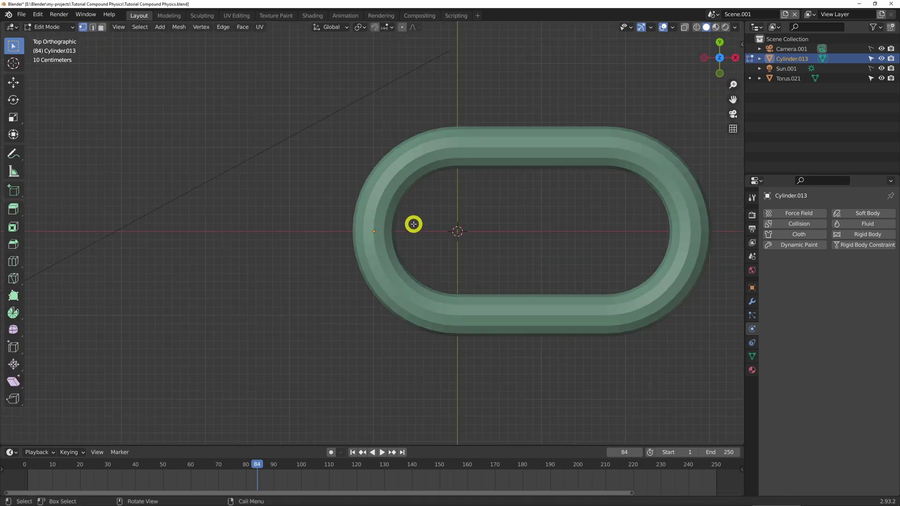
key(s)
click(405, 188)
key(s)
key(y)
click(387, 109)
key(Tab)
- Duplicate and angle the cylinder to cover the upper and lower bends beside the link's first end
key(shift+d)
click(416, 177)
key(r)
click(455, 203)
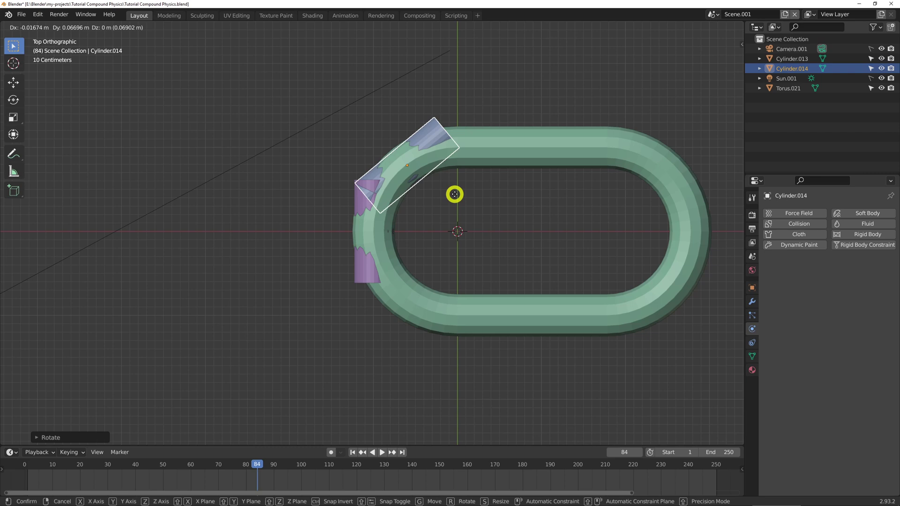
click(395, 226)
key(shift+d)
key(Delete)
click(358, 203)
- Duplicate the vertical cylinder onto the link's upper straight section and rotate the copy 90 degrees
key(shift+d)
click(508, 118)
key(r)
key(9)
key(0)
key(Return)
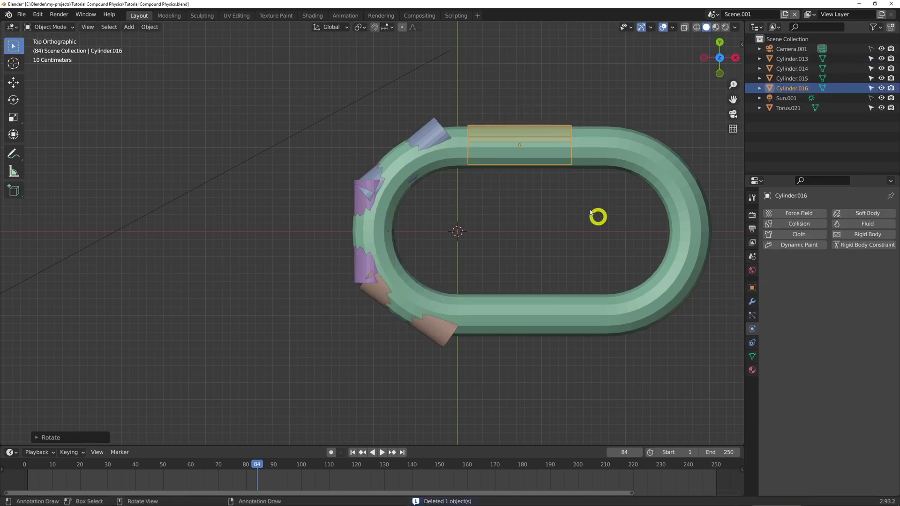
- Stretch the new cylinder's mesh along X and position it over the link's whole upper straight section
key(Tab)
key(s)
key(x)
key(Tab)
key(g)
click(564, 157)
- Duplicate the four cylinders, rotate the copies 180 degrees and move them over the opposite half of the link
shift+click(412, 144)
shift+click(366, 203)
shift+click(378, 289)
key(shift+d)
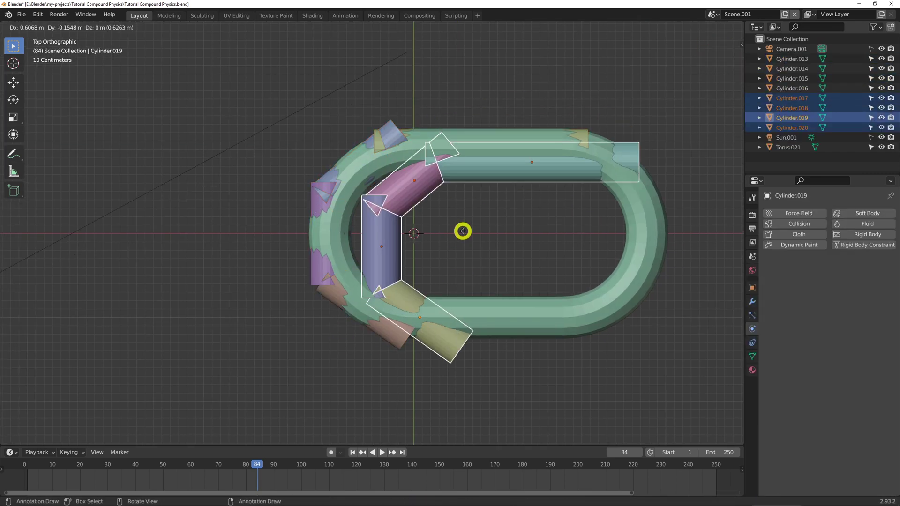
key(r)
key(1)
key(8)
key(0)
key(Return)
key(g)
click(555, 269)
- Duplicate the link together with all its cylinders and place the copy farther along the X axis
middle_drag(555, 269, 485, 248)
scroll(486, 248, down, 2)
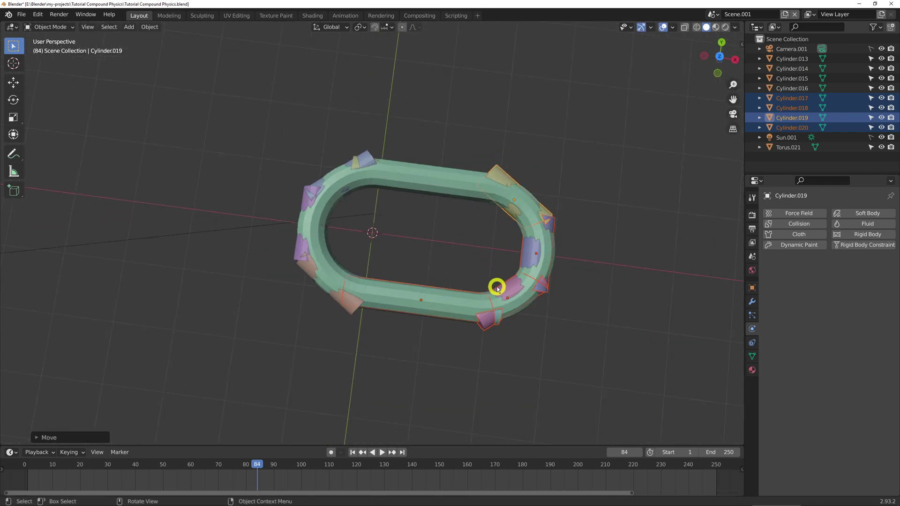
drag(593, 136, 316, 336)
key(shift+d)
key(x)
click(716, 291)
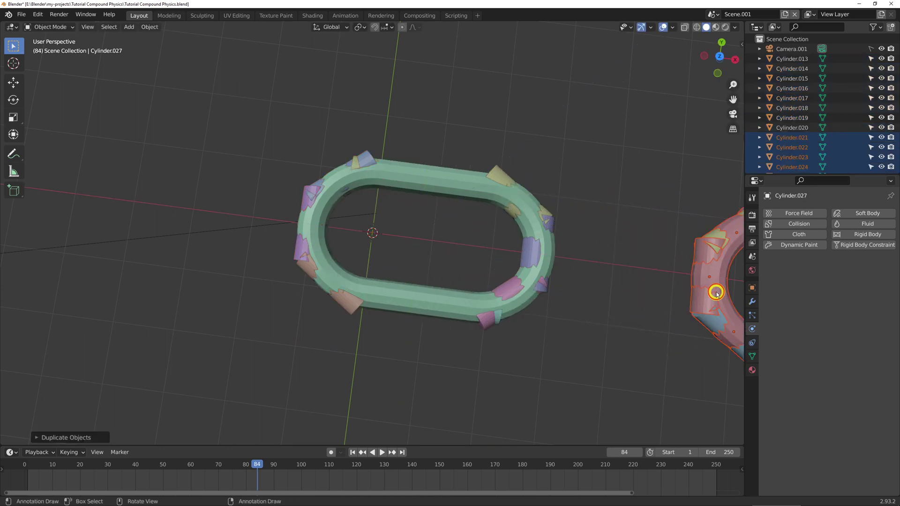
- Add a rigid body to the original link and set its collision shape to Compound Parent
shift+middle_drag(531, 273, 487, 242)
scroll(534, 281, up, 2)
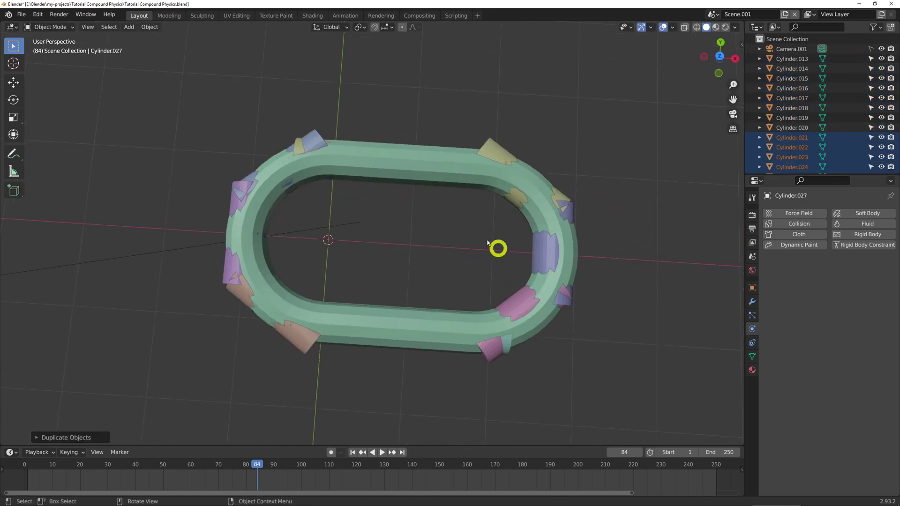
click(484, 147)
click(458, 159)
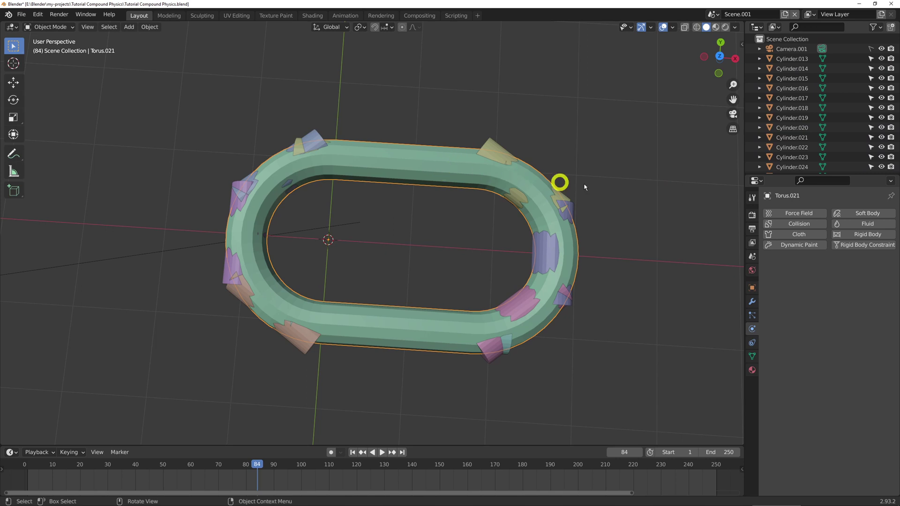
click(871, 234)
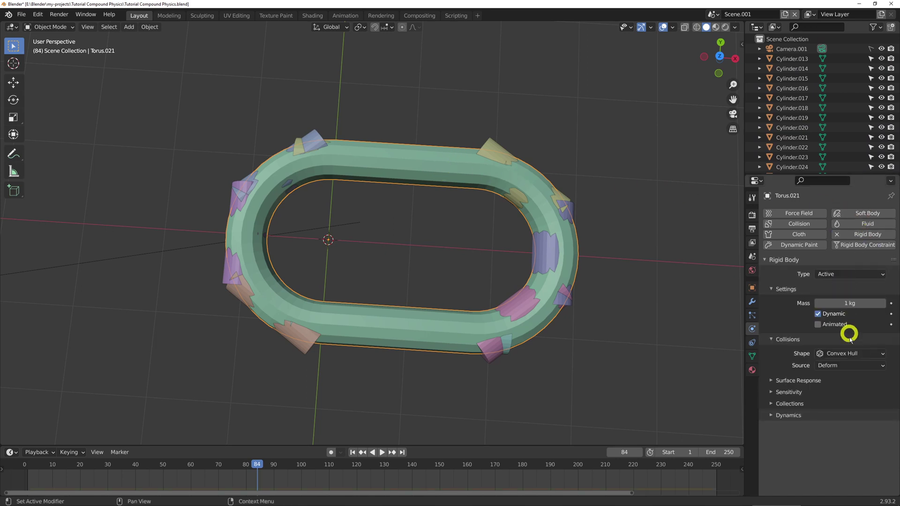
click(848, 353)
click(843, 439)
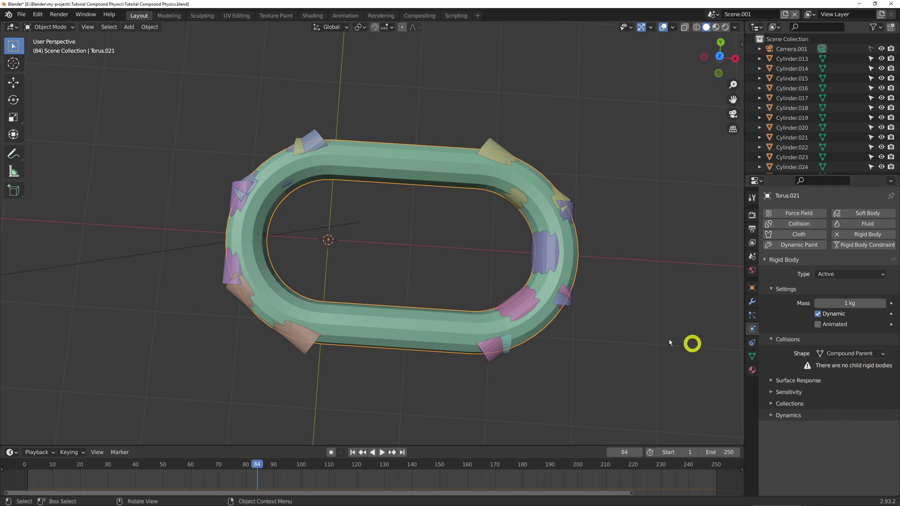
- Add a rigid body with the Cylinder collision shape to one of the original link's cylinders and copy its settings to all eight
drag(616, 109, 478, 260)
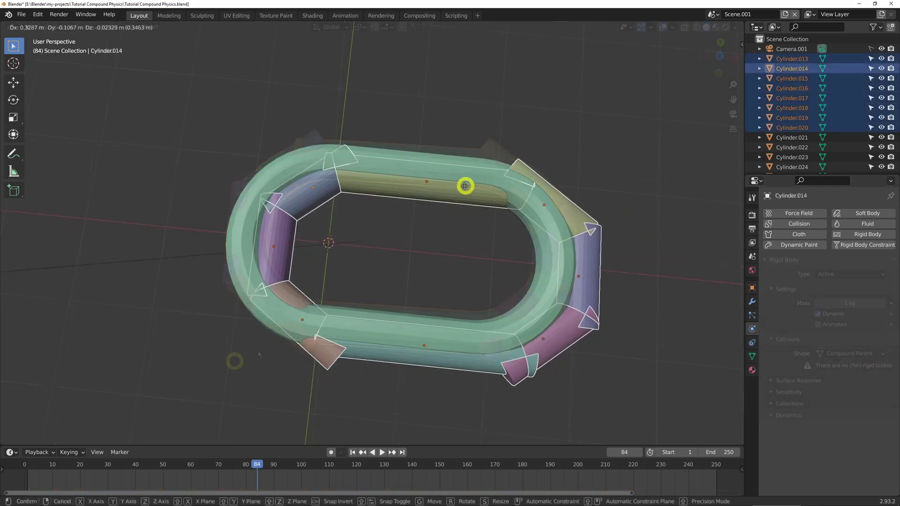
right_click(477, 212)
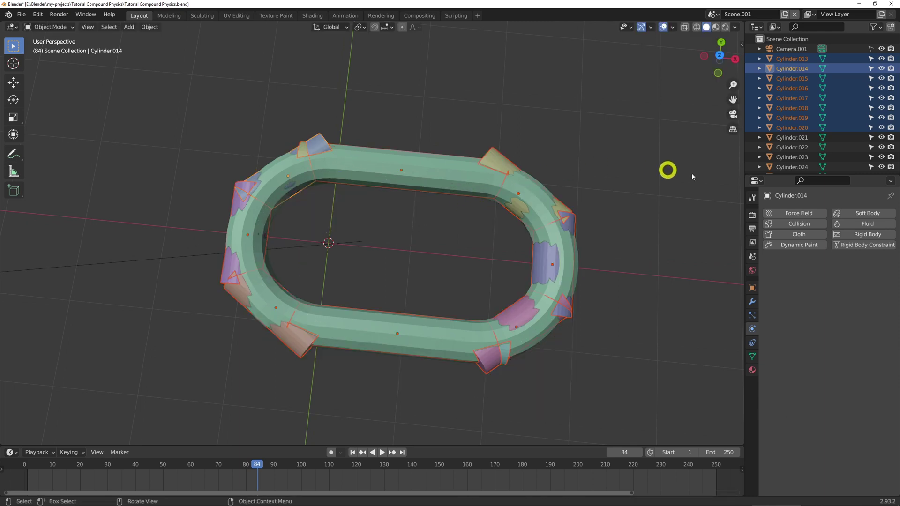
click(865, 234)
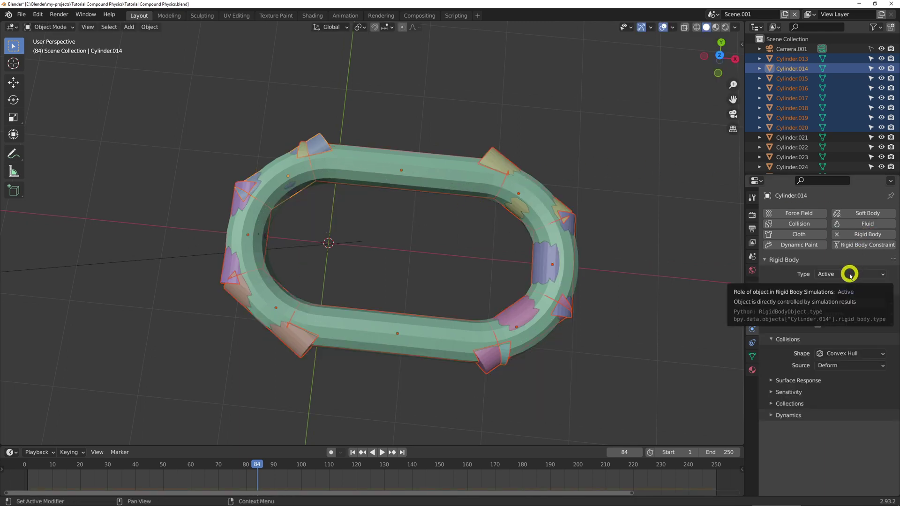
click(851, 354)
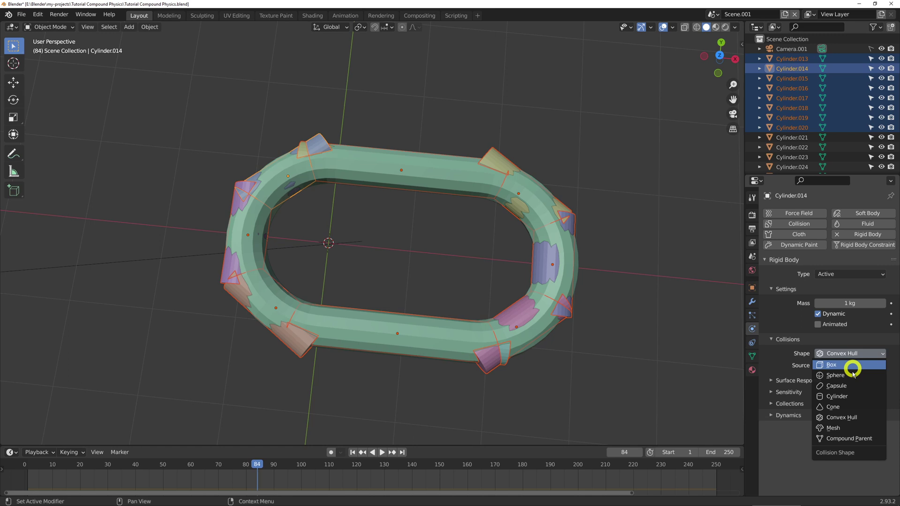
click(852, 396)
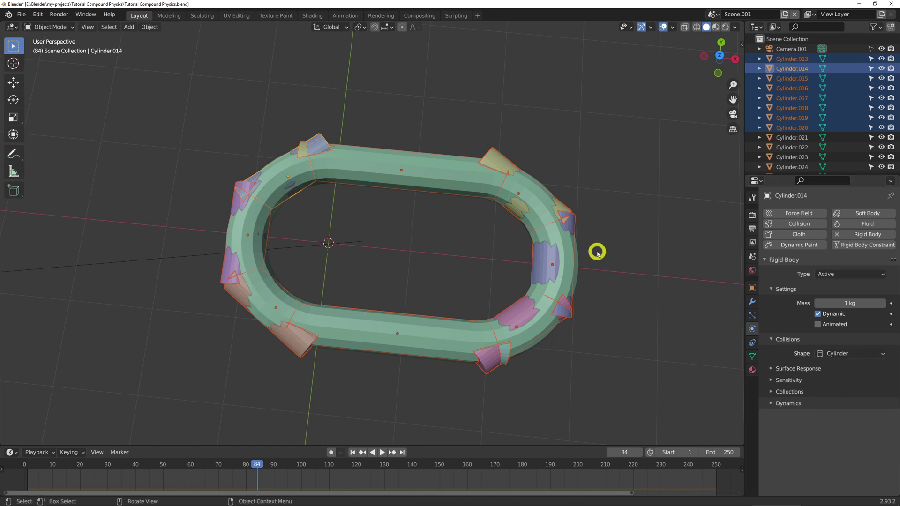
key(q)
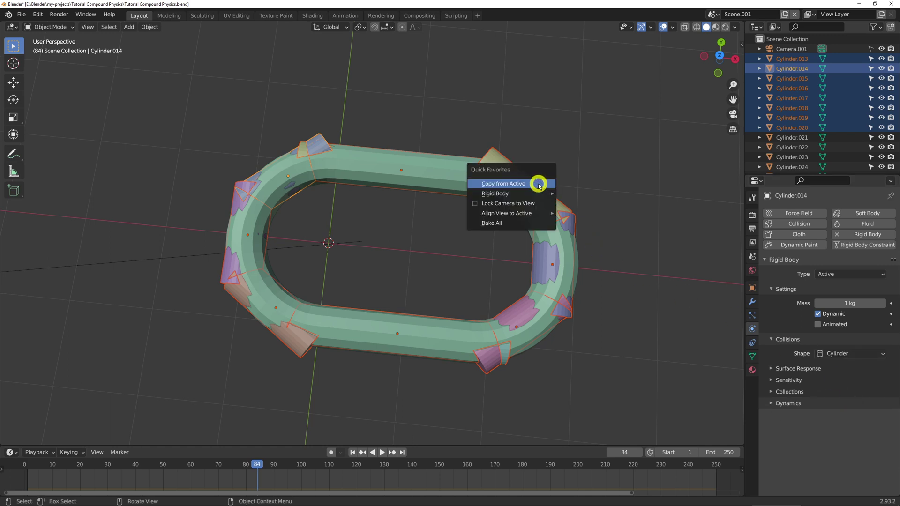
click(538, 185)
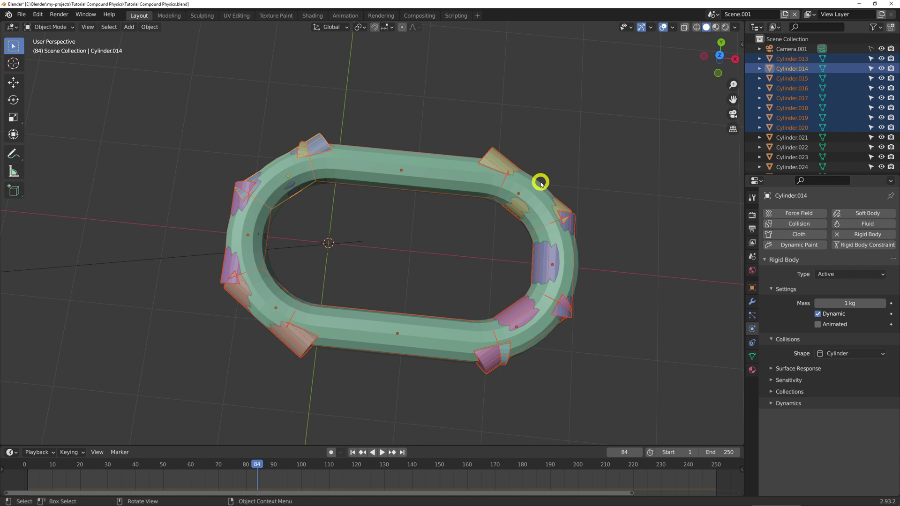
- Parent the eight cylinders to the original link with the Object option, and select only the link
shift+click(469, 169)
key(ctrl+p)
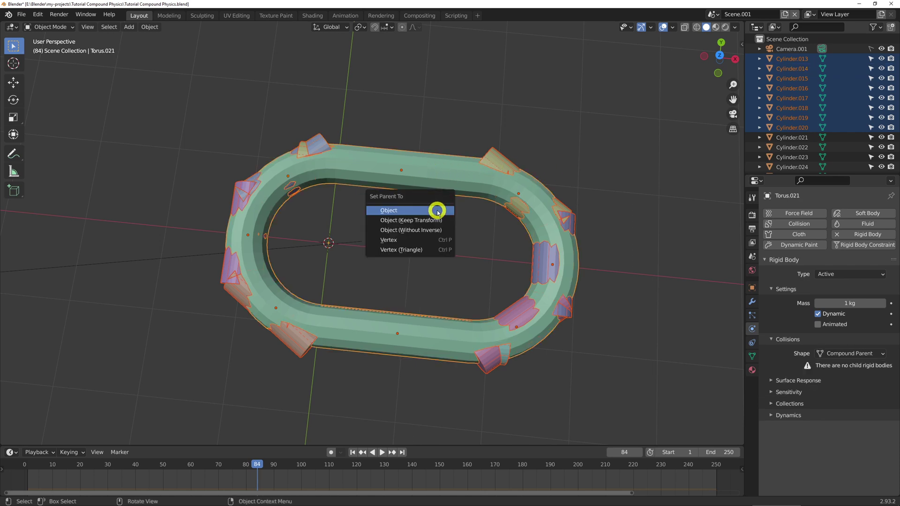
click(436, 209)
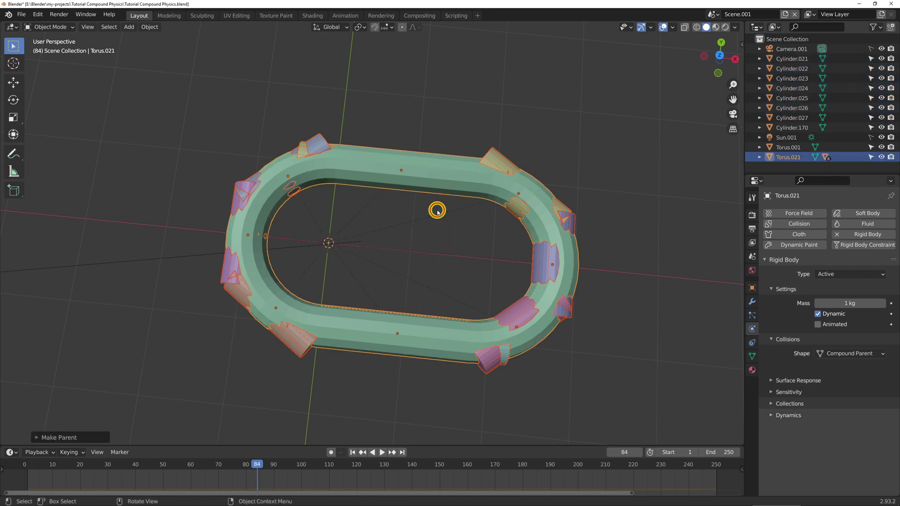
click(446, 170)
click(356, 165)
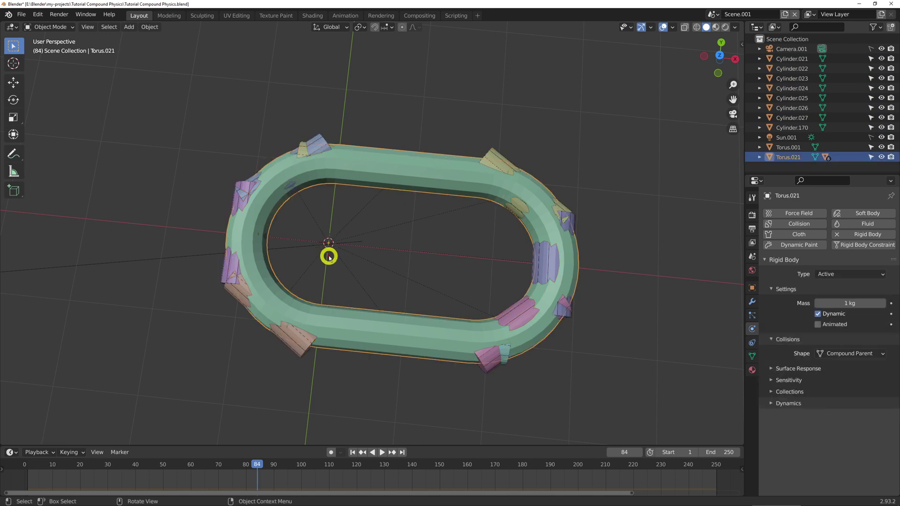
- Try setting the link's origin to its geometry, and undo the change
right_click(390, 217)
mouse_move(407, 215)
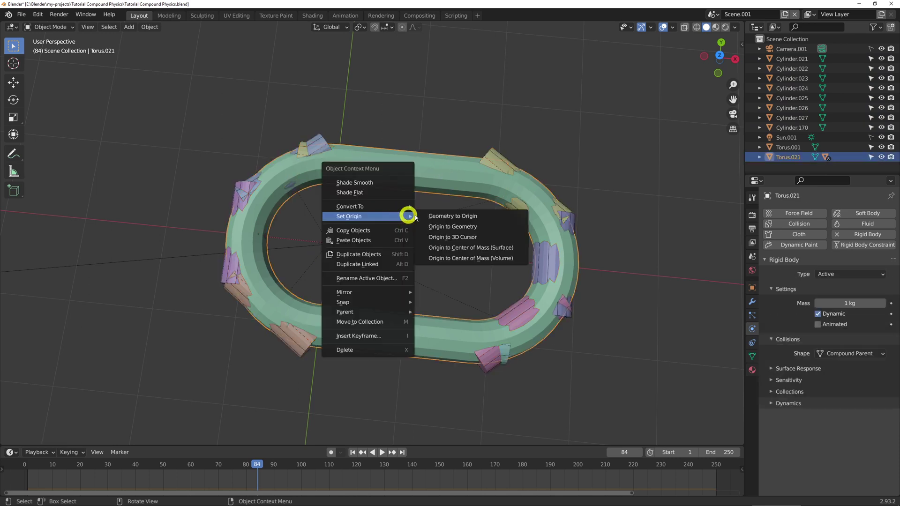
click(457, 230)
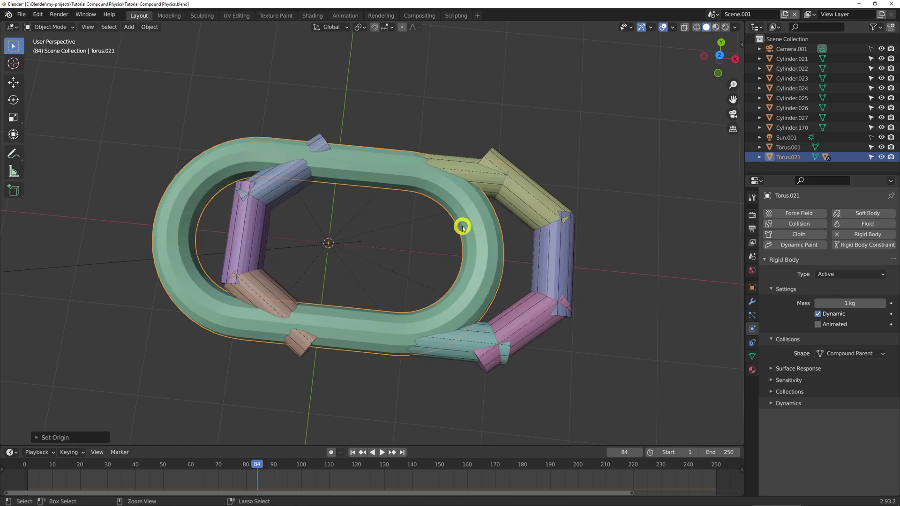
key(ctrl+z)
- Set the link's origin to its geometry, and move all other objects in the negative X direction until the cylinders line up with the link
right_click(458, 192)
mouse_move(458, 192)
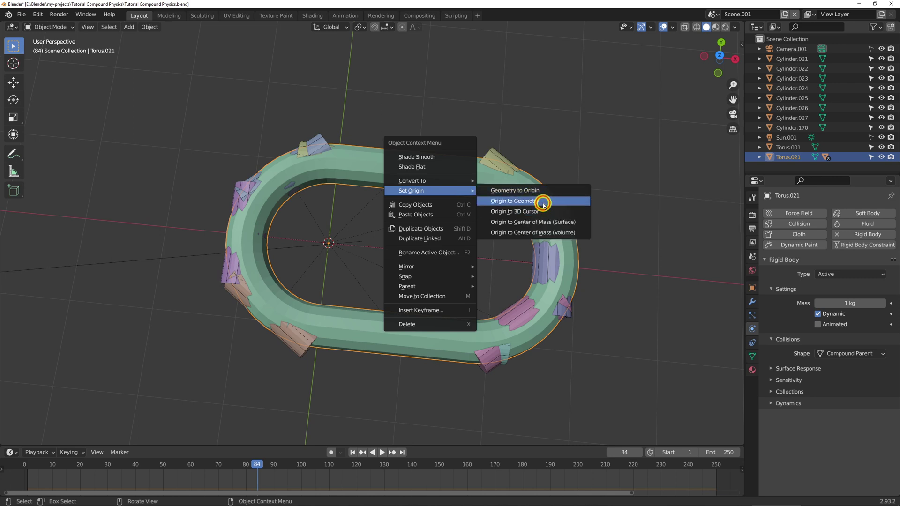
click(541, 205)
key(ctrl+z)
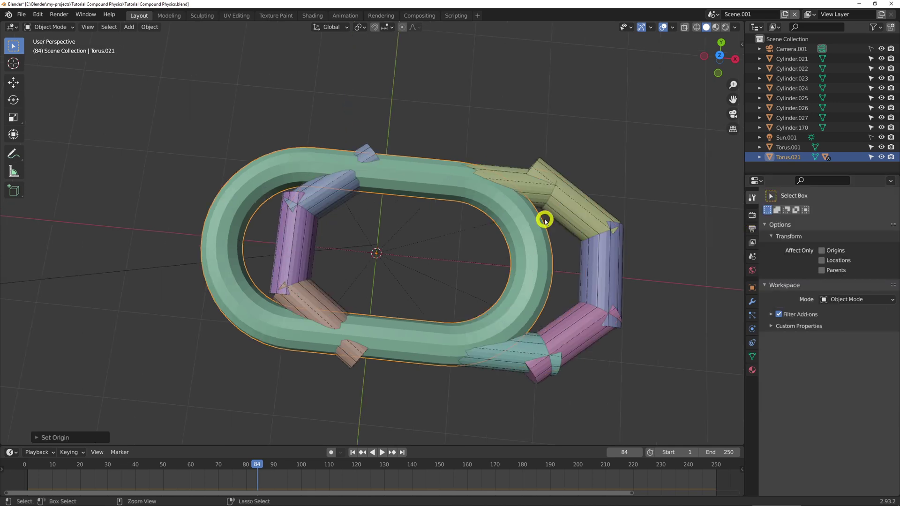
key(ctrl+i)
key(g)
key(x)
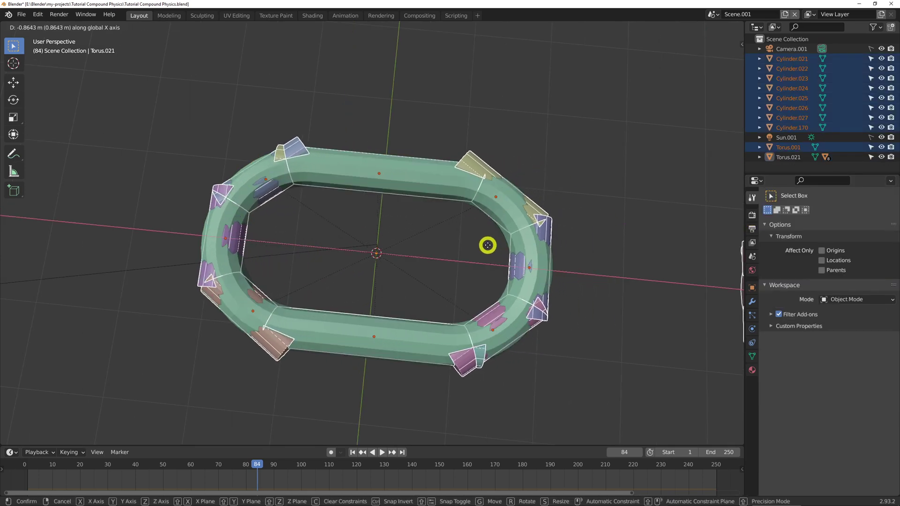
click(537, 253)
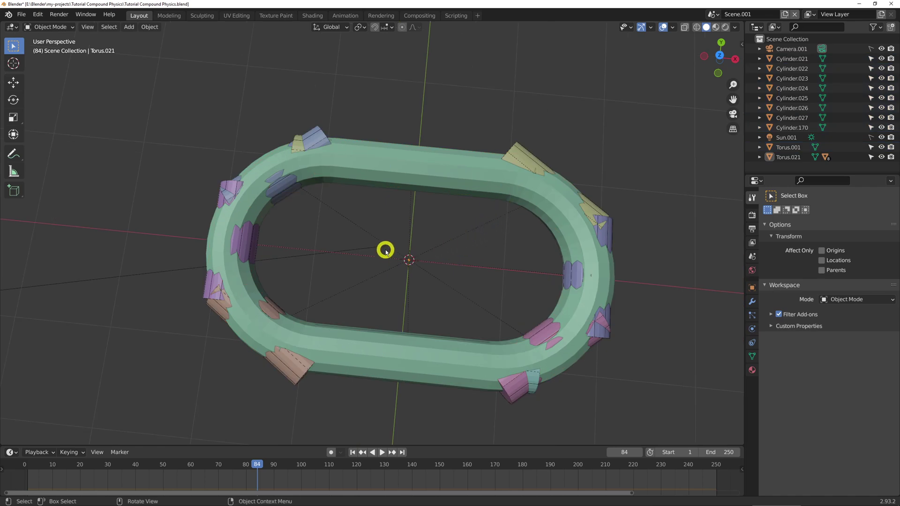
- Test-render the current frame, and exclude the original link's eight child cylinders from renders
key(F12)
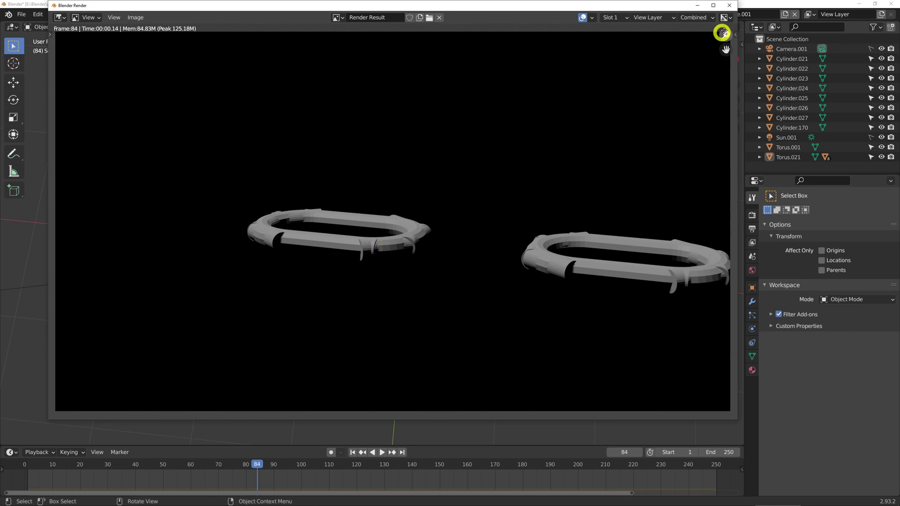
click(729, 5)
click(322, 139)
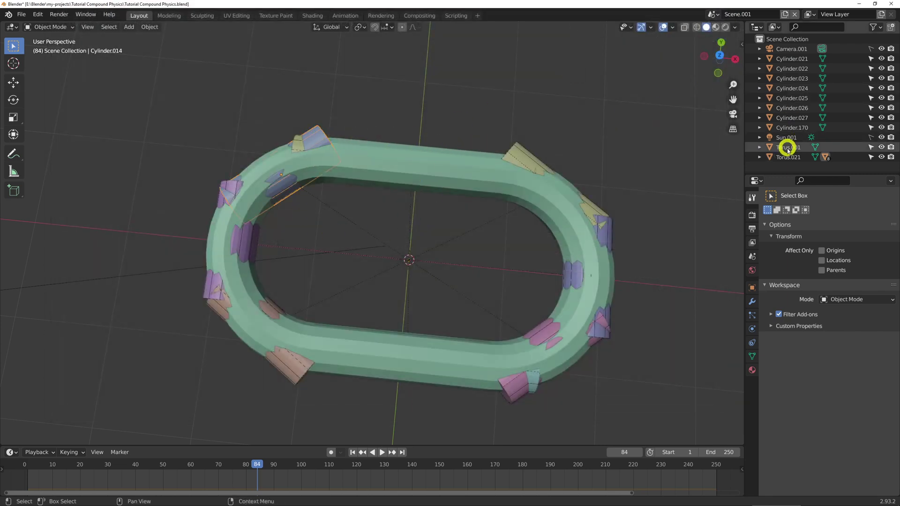
click(759, 157)
scroll(792, 140, down, 4)
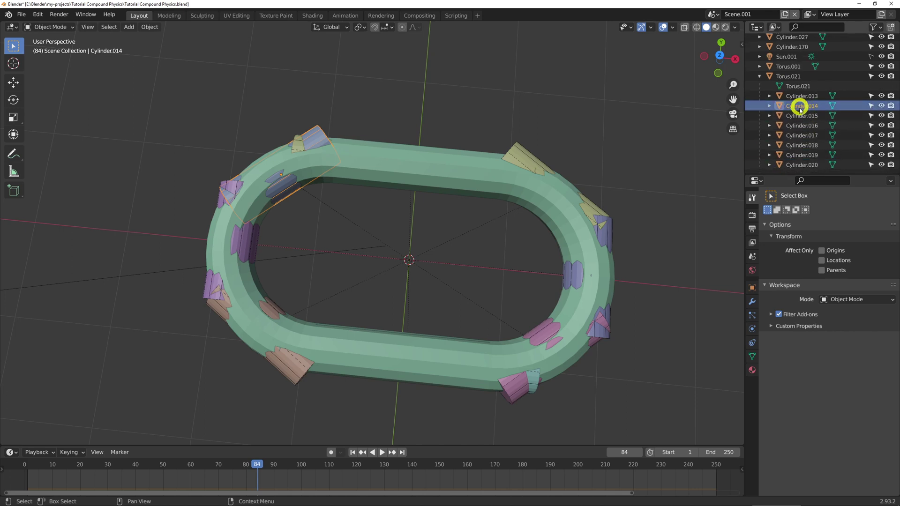
click(799, 96)
shift+click(806, 164)
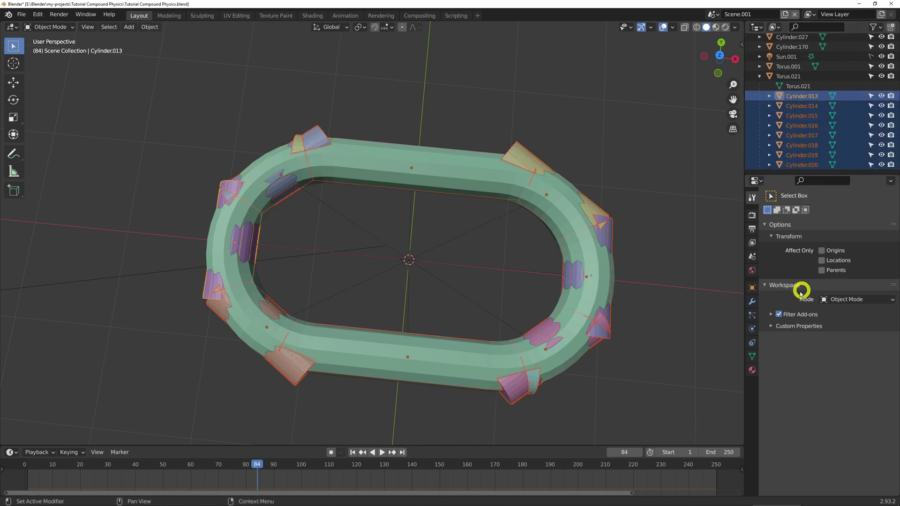
click(753, 288)
scroll(807, 357, down, 4)
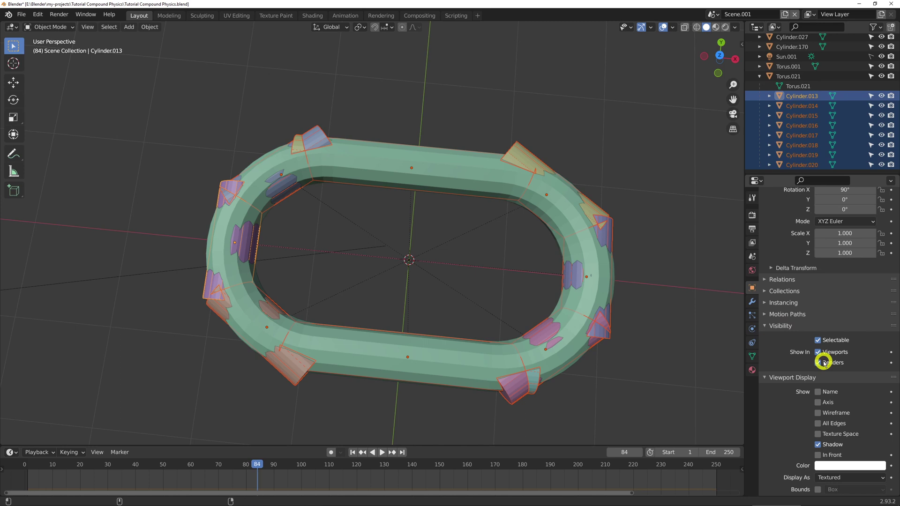
click(825, 361)
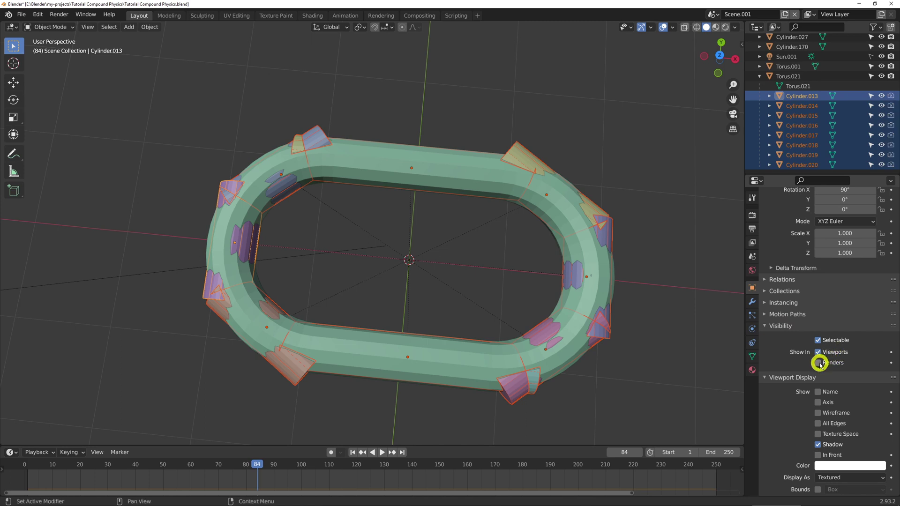
- Set the eight child cylinders to display as Wire in the viewport, and render the frame again
scroll(819, 364, down, 1)
click(824, 451)
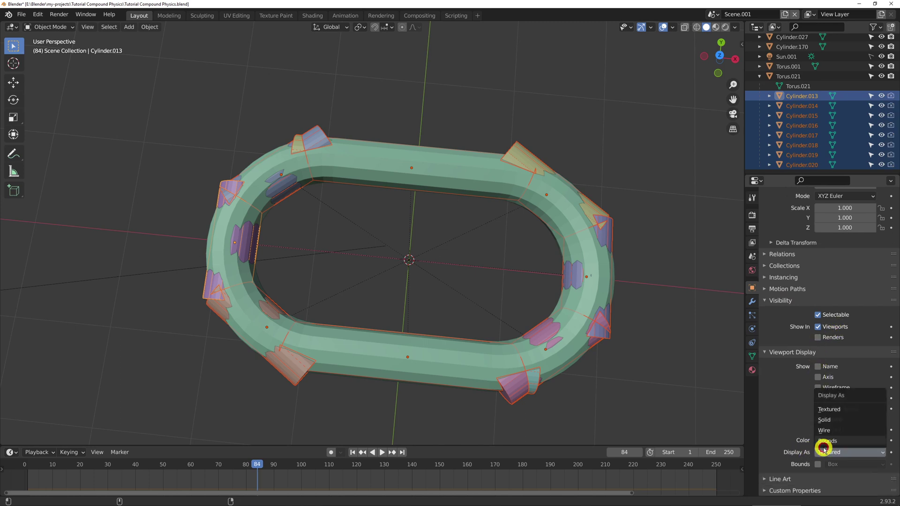
alt+click(827, 430)
click(658, 254)
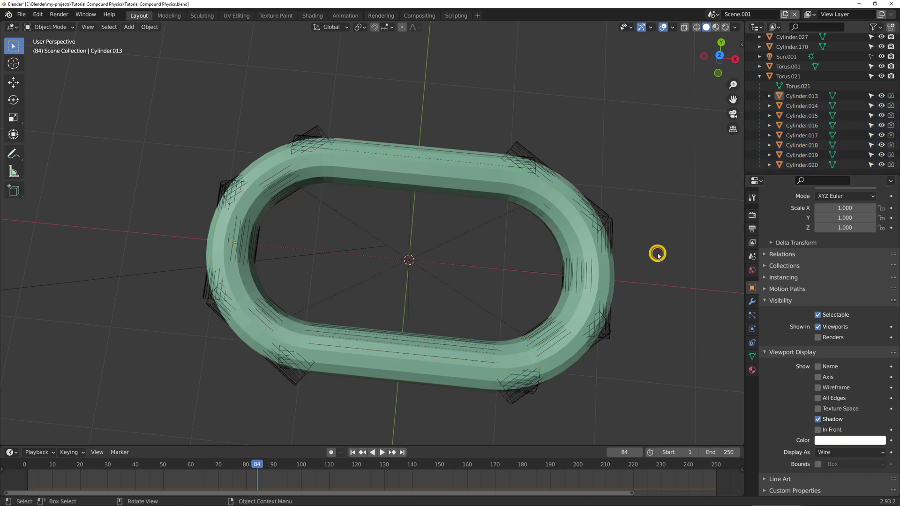
key(F12)
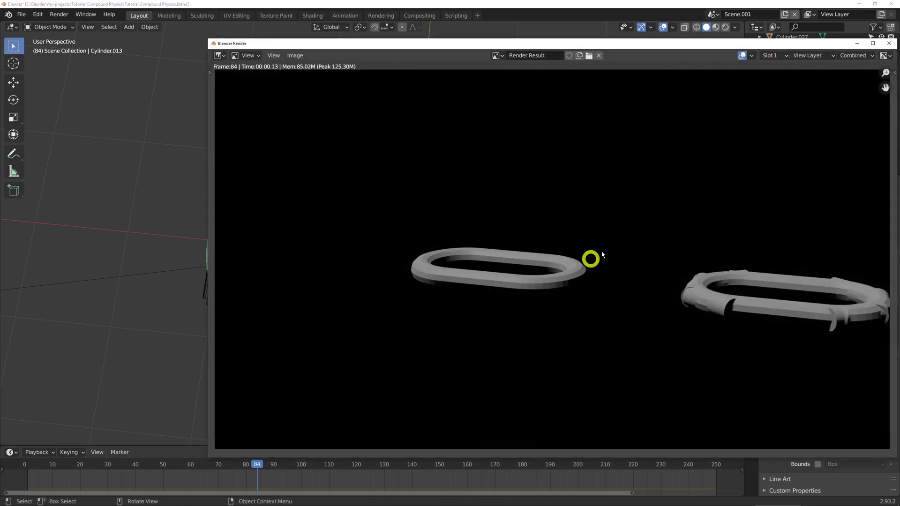
click(890, 43)
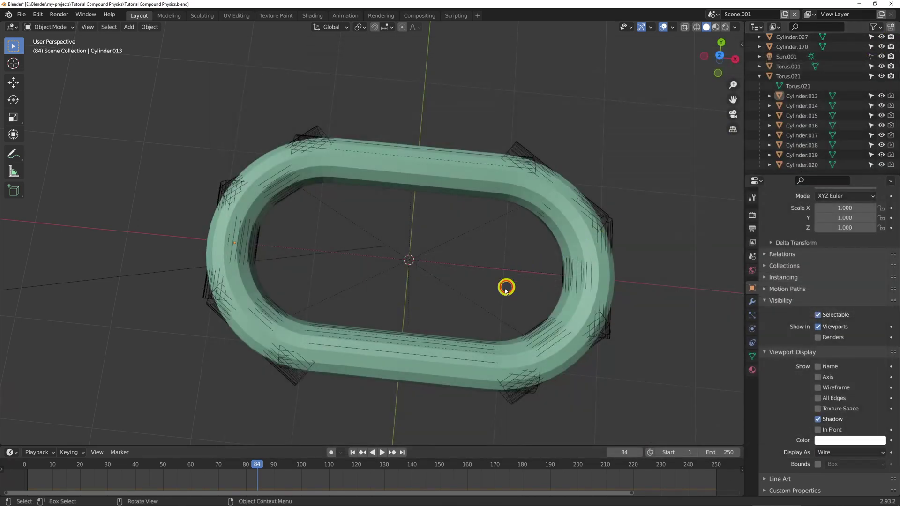
- Play the simulation briefly from the first frame to test the single link, and return to the first frame
middle_drag(505, 289, 503, 248)
scroll(504, 249, down, 3)
key(shift+Left)
key(space)
key(space)
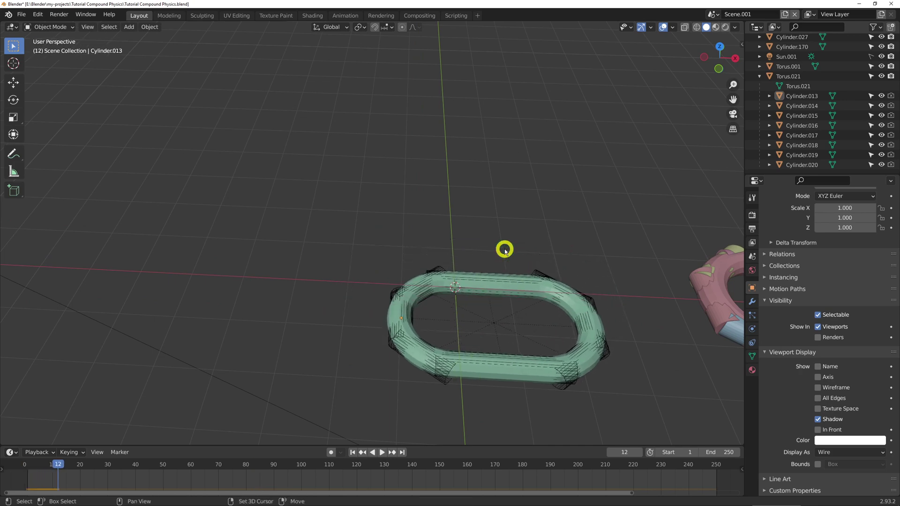
key(shift+Left)
- Duplicate the original link with its cylinders in the negative X direction, and rotate the copy about the X axis to interlock both links
scroll(505, 249, down, 2)
drag(612, 232, 538, 305)
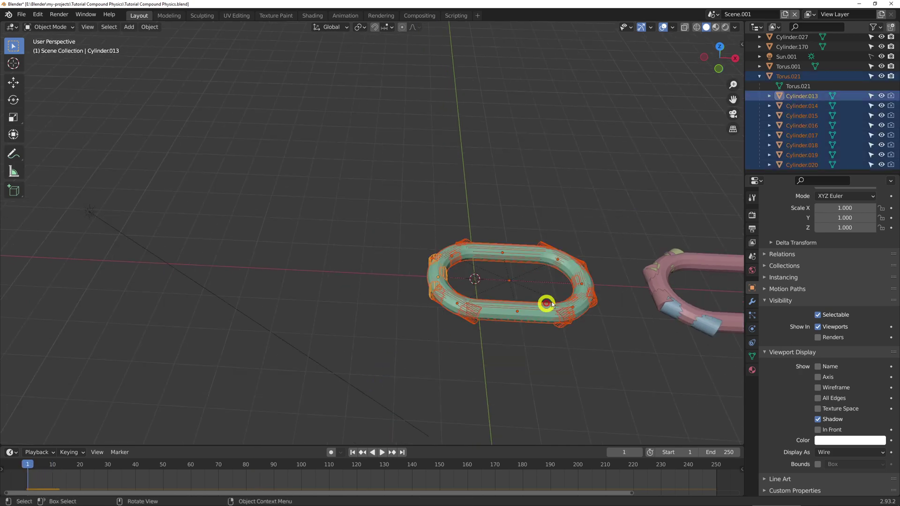
key(shift+d)
key(x)
click(471, 300)
key(r)
key(x)
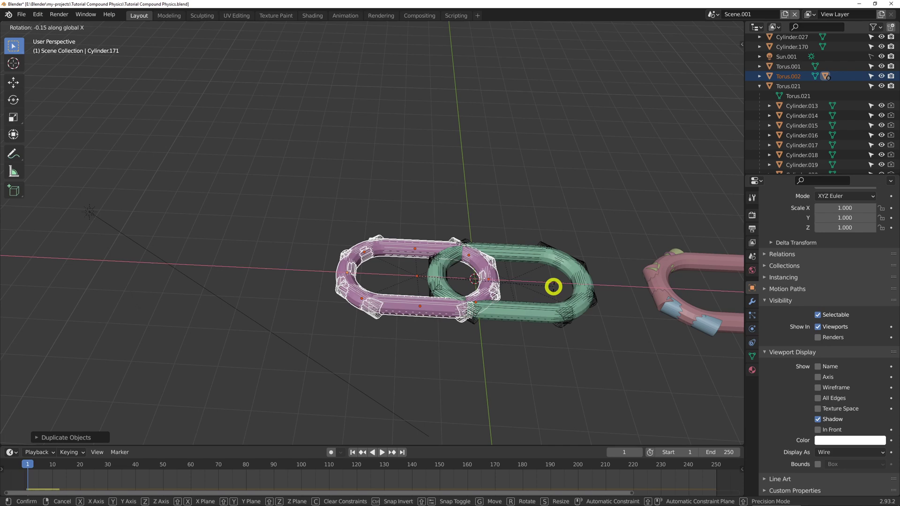
click(553, 287)
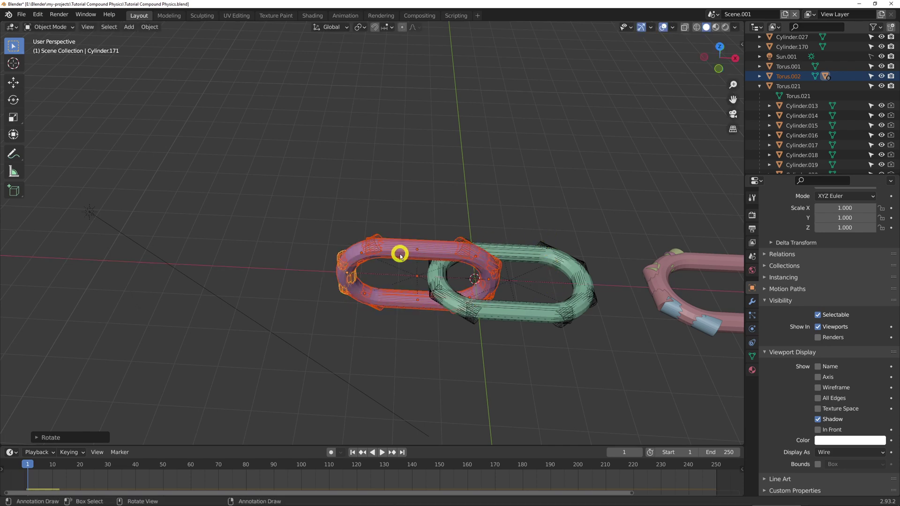
- Duplicate both interlocked links with their cylinders in the negative X direction to extend the chain to four links
shift+drag(602, 230, 519, 301)
key(shift+d)
key(x)
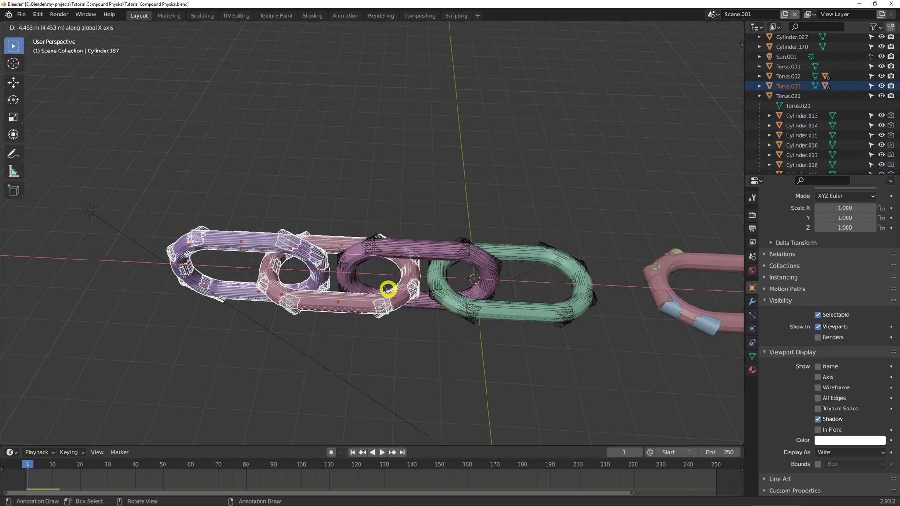
click(369, 291)
- Set the rigid body type of the chain's farthest link in negative X to Passive, and play the simulation to test the chain
click(236, 226)
click(159, 246)
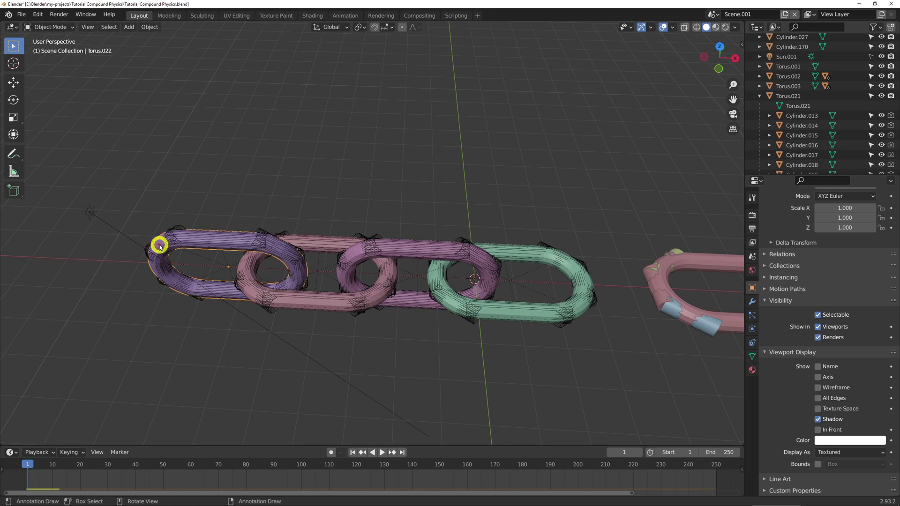
click(752, 328)
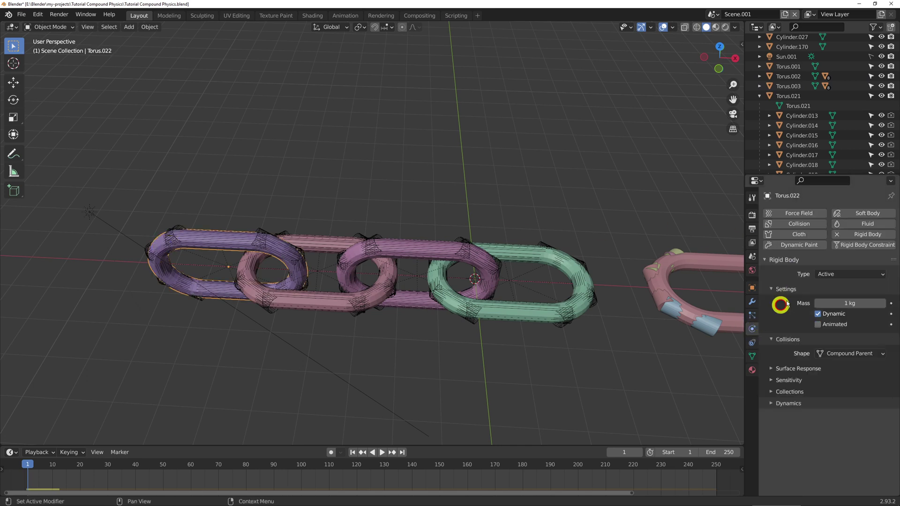
click(818, 275)
click(833, 295)
key(space)
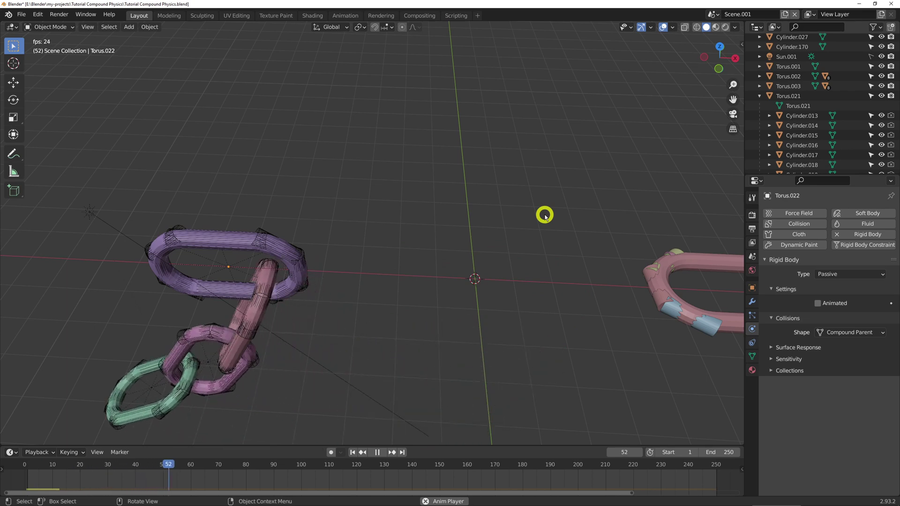
key(Escape)
- Frame the separate link without a rigid body in a top orthographic view
shift+middle_drag(609, 320, 287, 334)
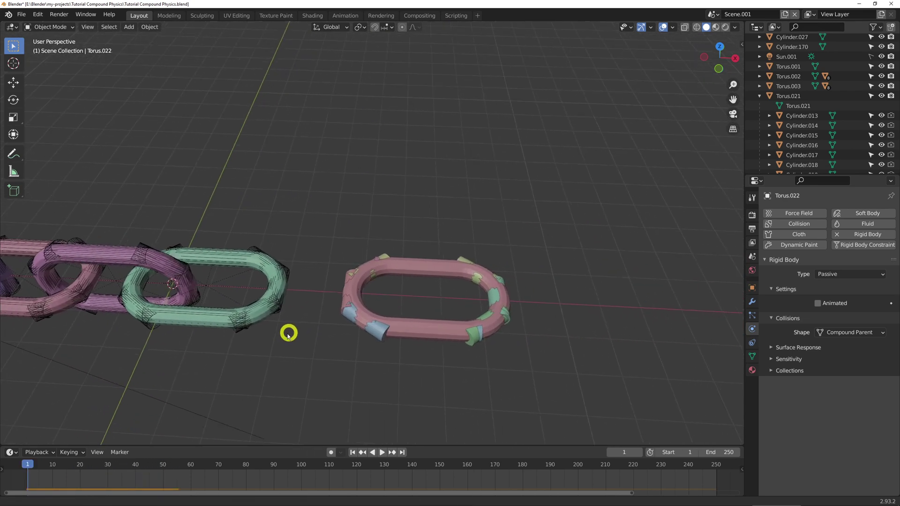
key(grave)
click(464, 245)
click(450, 253)
scroll(436, 263, up, 3)
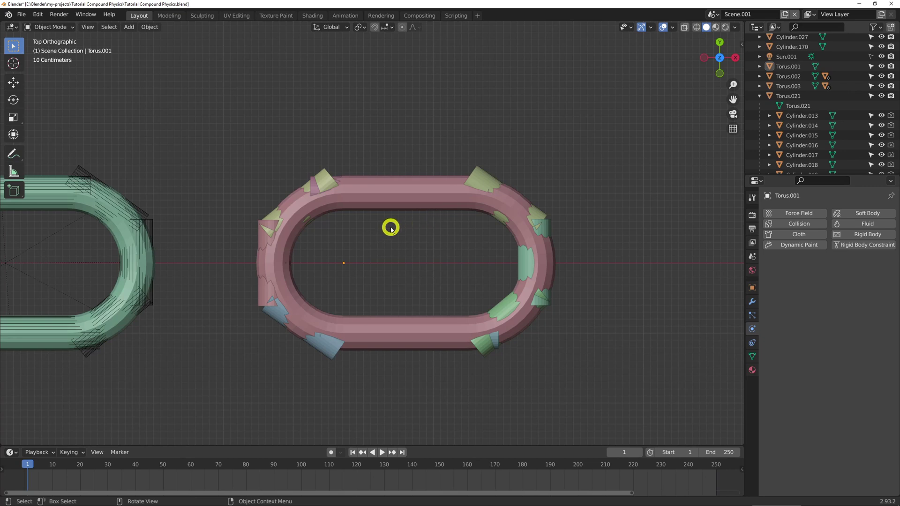
- Install the add-on file compound_physics_shape.py and enable Physics: Compound Physics Shape in the preferences
key(F4)
click(382, 233)
click(475, 113)
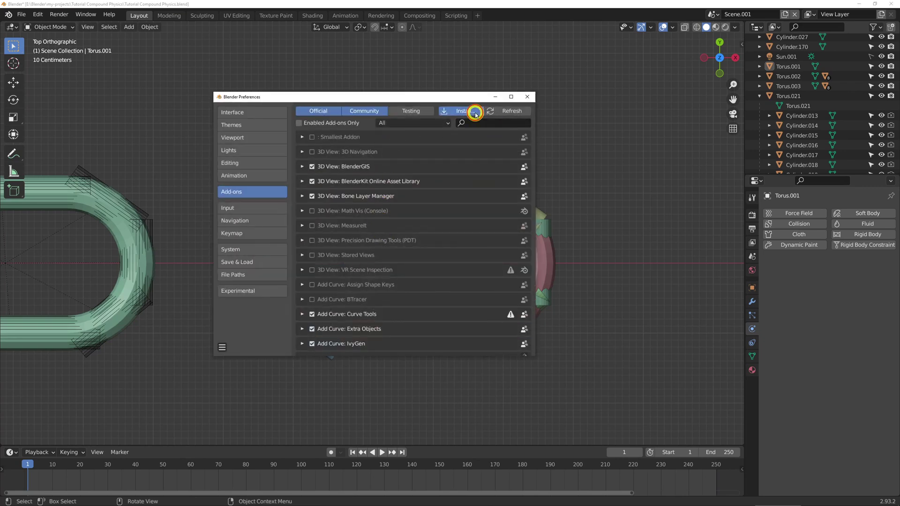
click(226, 71)
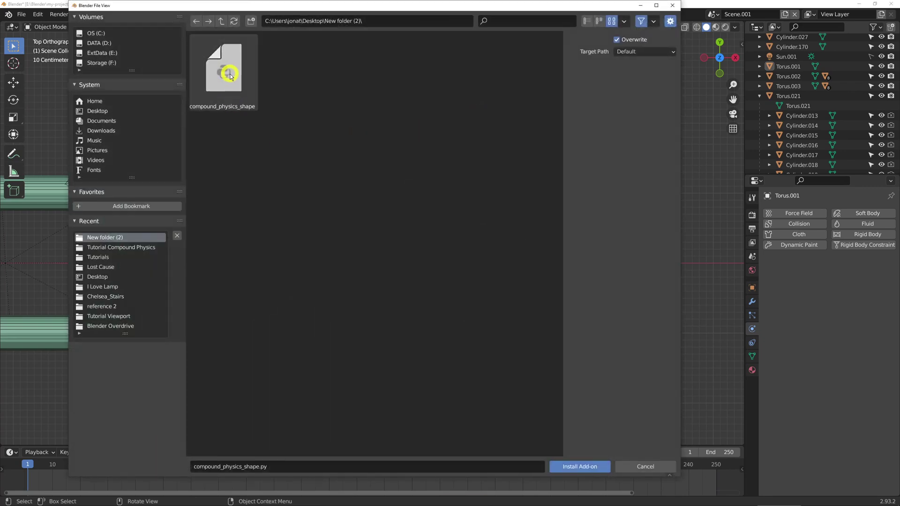
double_click(230, 76)
click(312, 137)
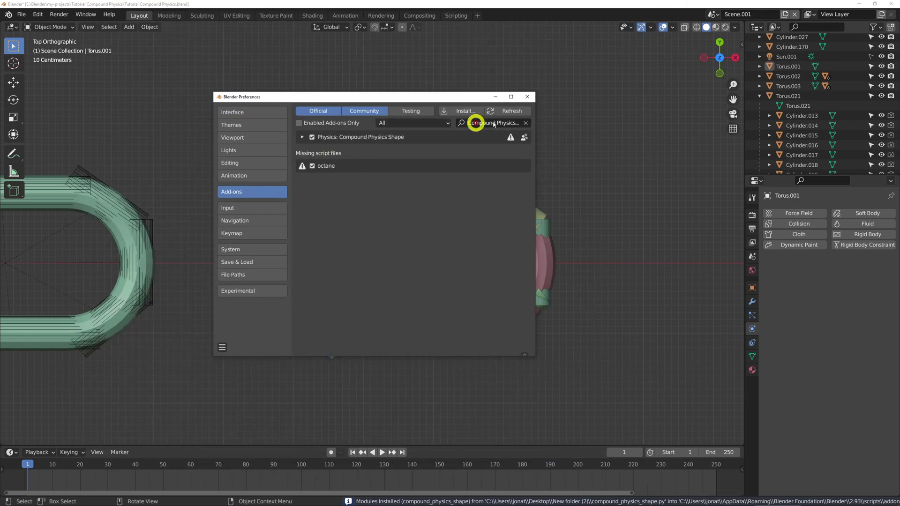
click(527, 96)
- Create a compound physics shape from the separate link and its surrounding cylinders, with the link as parent and CYLINDER as children collision shape
key(n)
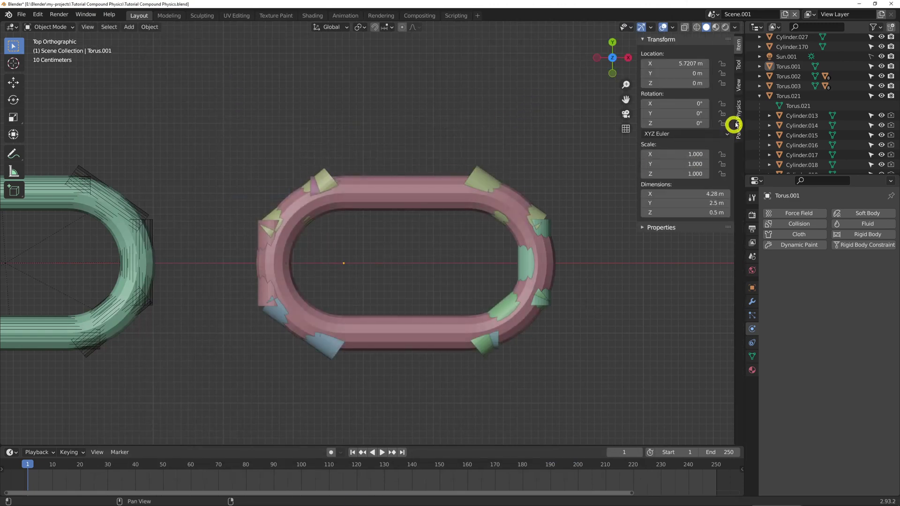
click(739, 118)
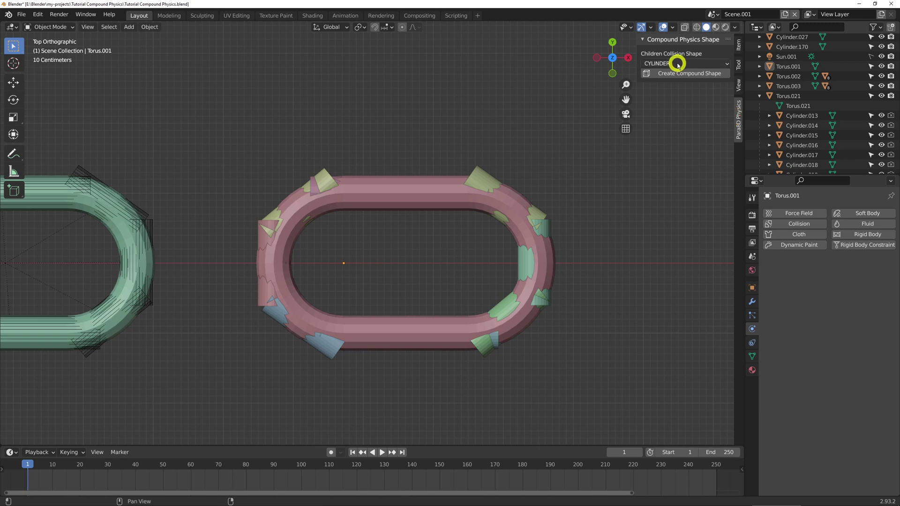
click(417, 200)
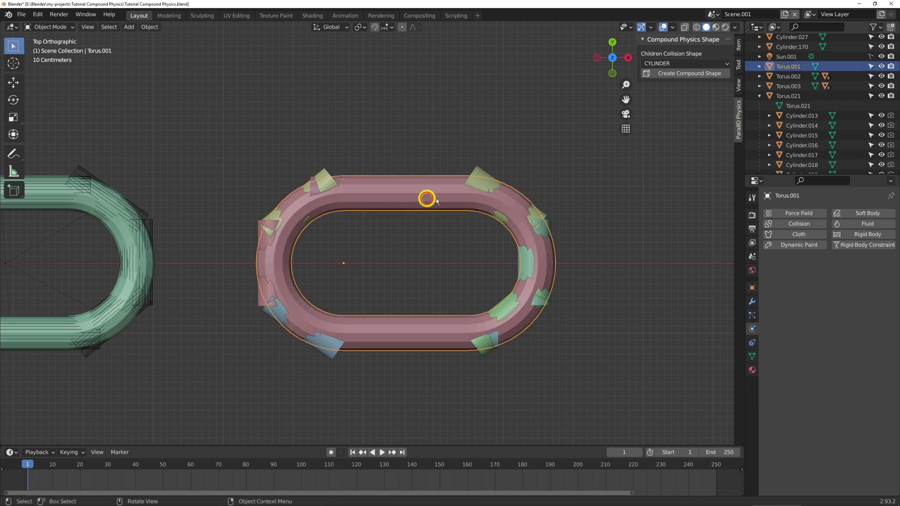
drag(567, 140, 237, 414)
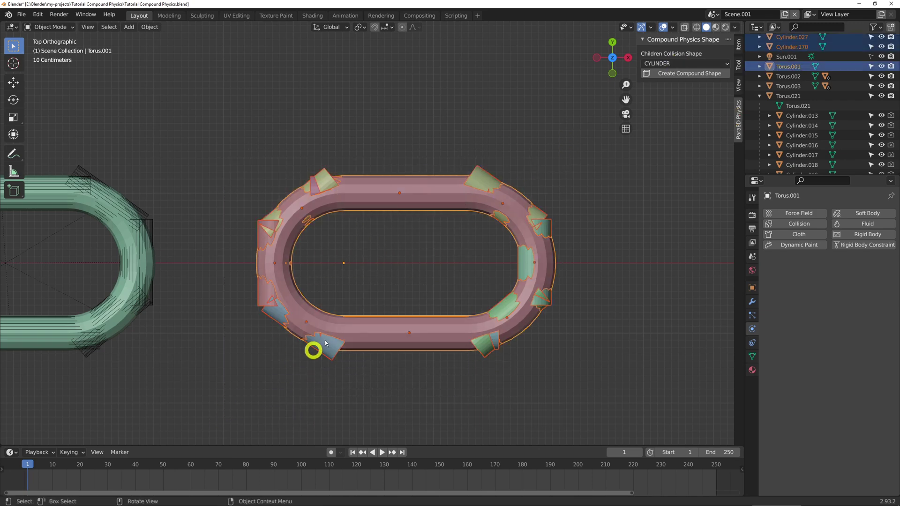
click(669, 63)
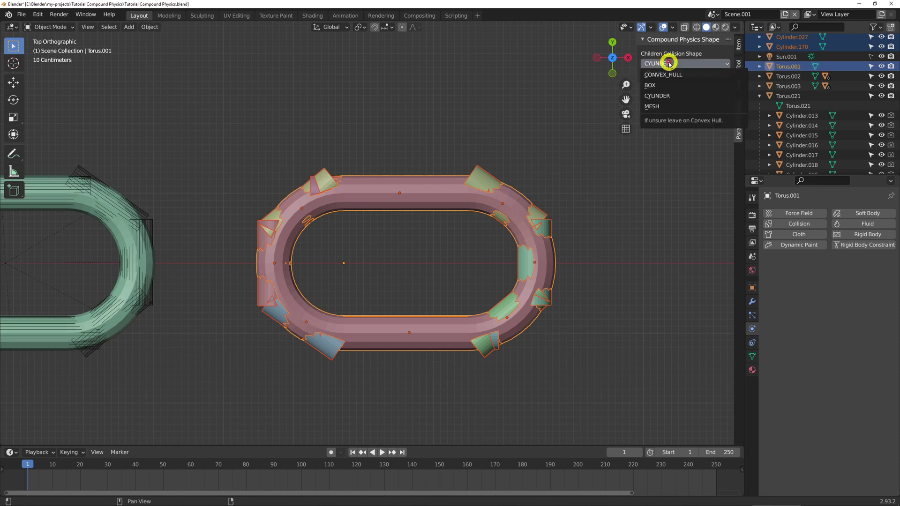
click(668, 96)
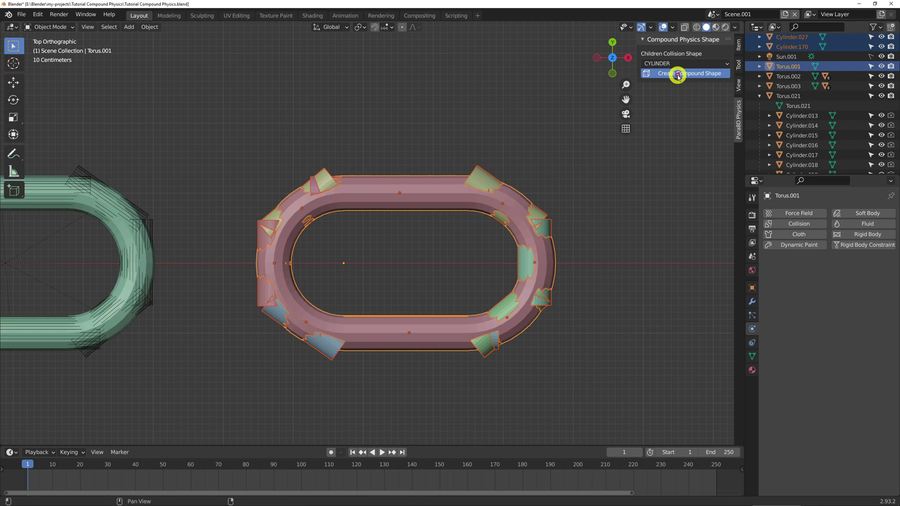
click(678, 75)
click(473, 197)
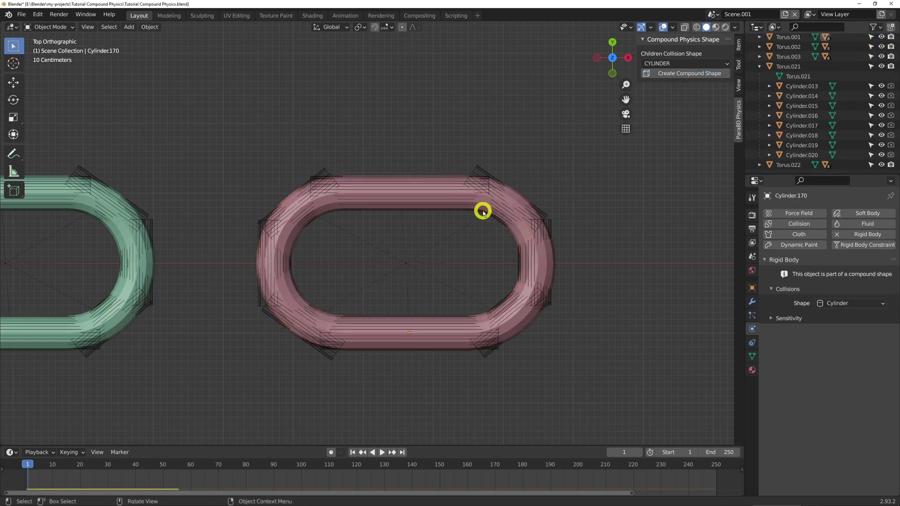
- Duplicate the new compound link with its cylinders in the positive X direction and rotate the copy upright about X to interlock them
click(483, 212)
middle_drag(244, 392, 358, 263)
key(shift+d)
click(572, 287)
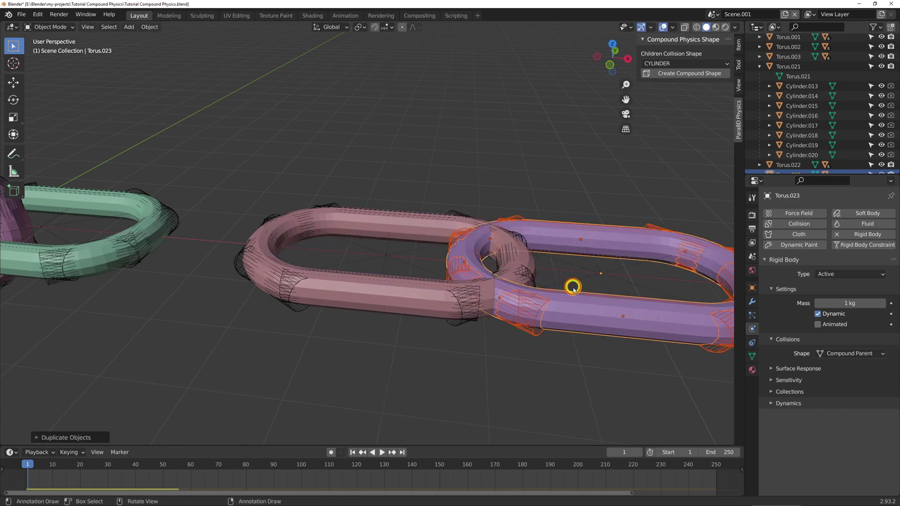
middle_drag(573, 287, 510, 279)
key(r)
key(x)
right_click(562, 269)
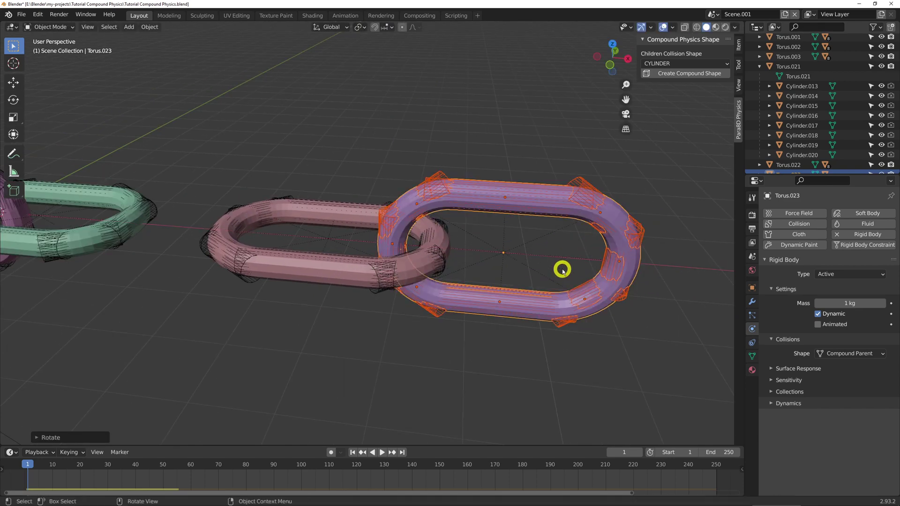
- Duplicate both new interlocked links with their cylinders along positive X to extend the second chain to four links
middle_drag(563, 268, 619, 205)
drag(640, 197, 340, 335)
key(shift+d)
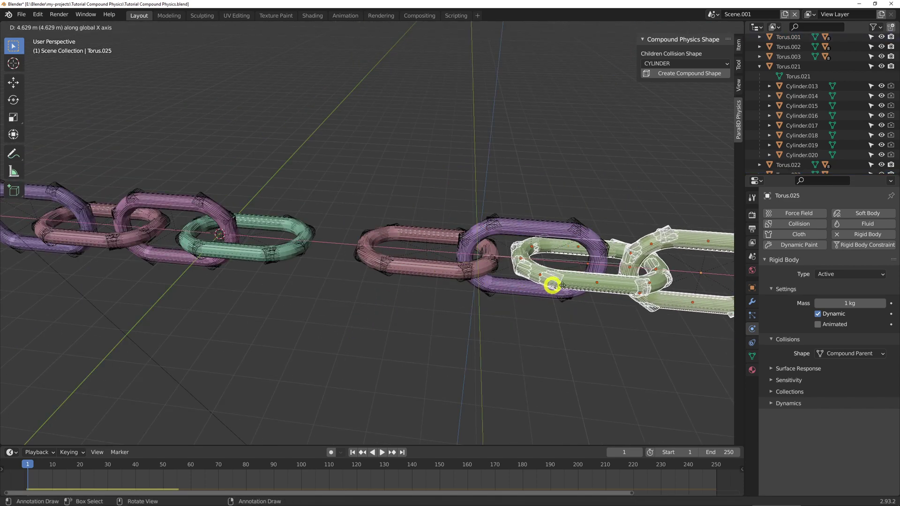
click(602, 289)
middle_drag(602, 289, 347, 261)
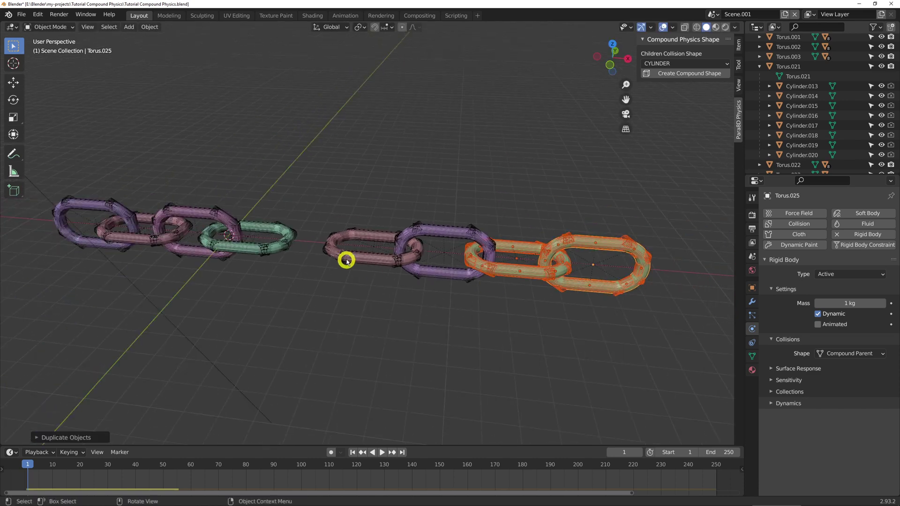
- Set the rigid body type of the second chain's first link to Passive and play the simulation
click(345, 233)
click(349, 235)
click(846, 274)
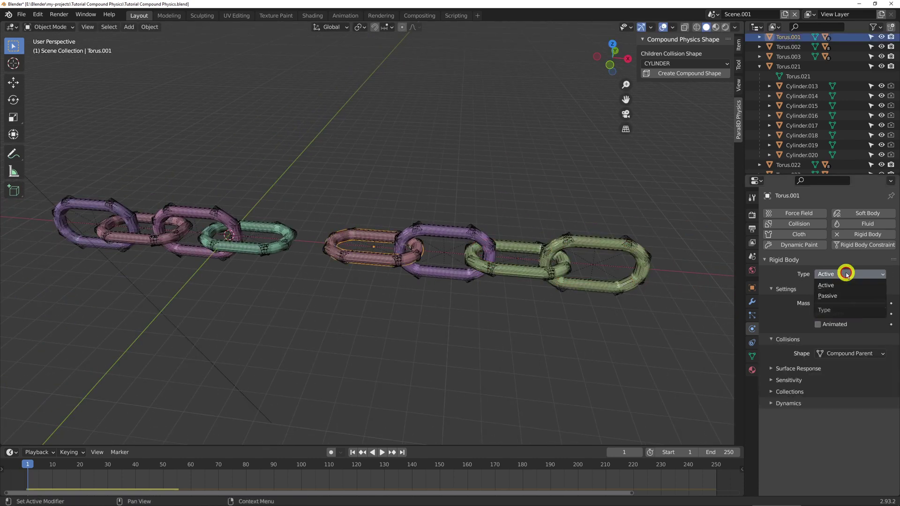
click(842, 296)
scroll(604, 333, up, 1)
click(604, 332)
shift+middle_drag(613, 313, 580, 321)
key(space)
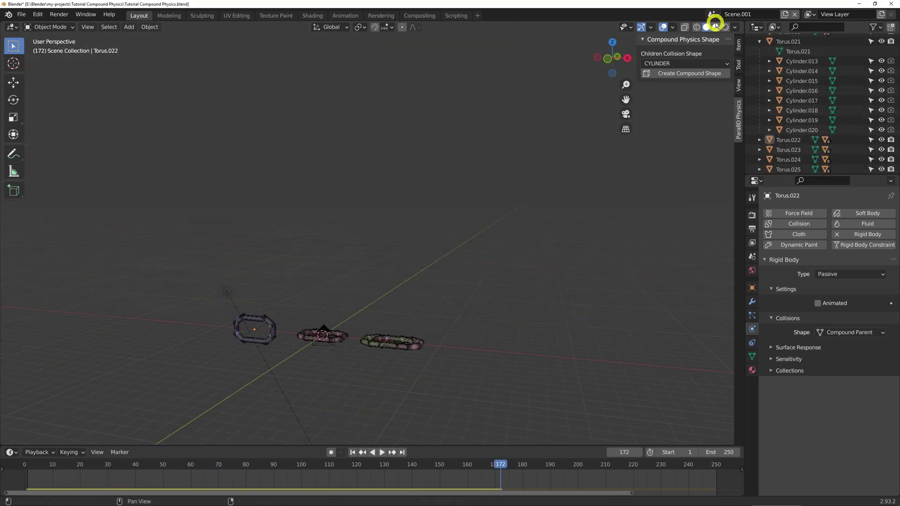
- Switch to the scene named Scene and select the spoked wheel mesh above the ramp
click(712, 14)
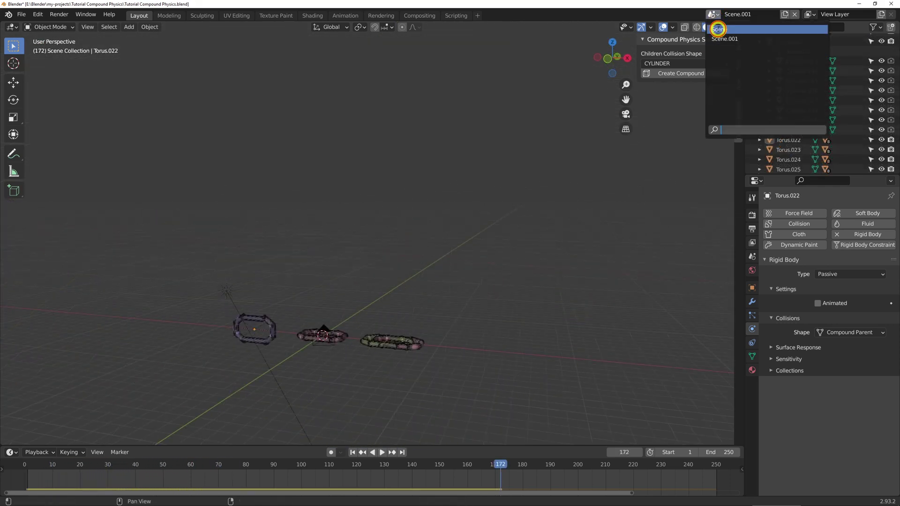
click(719, 29)
click(318, 239)
scroll(317, 240, up, 2)
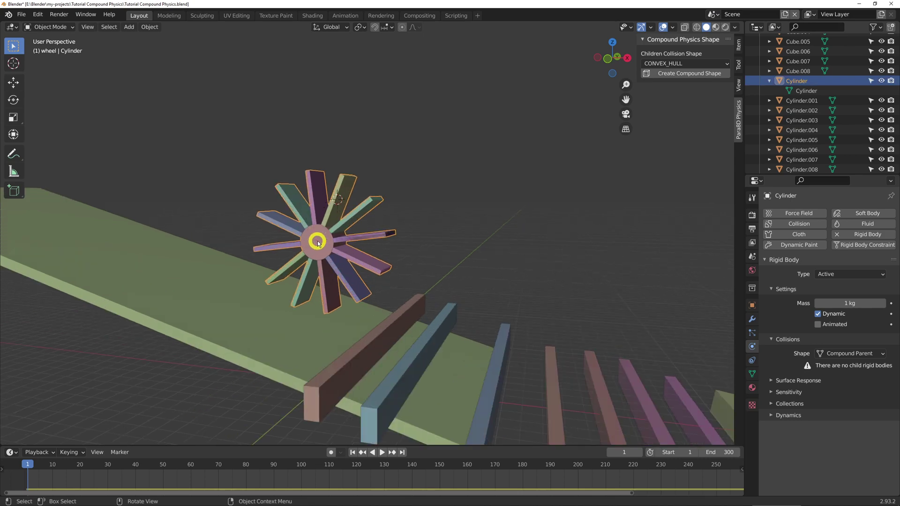
key(shift+d)
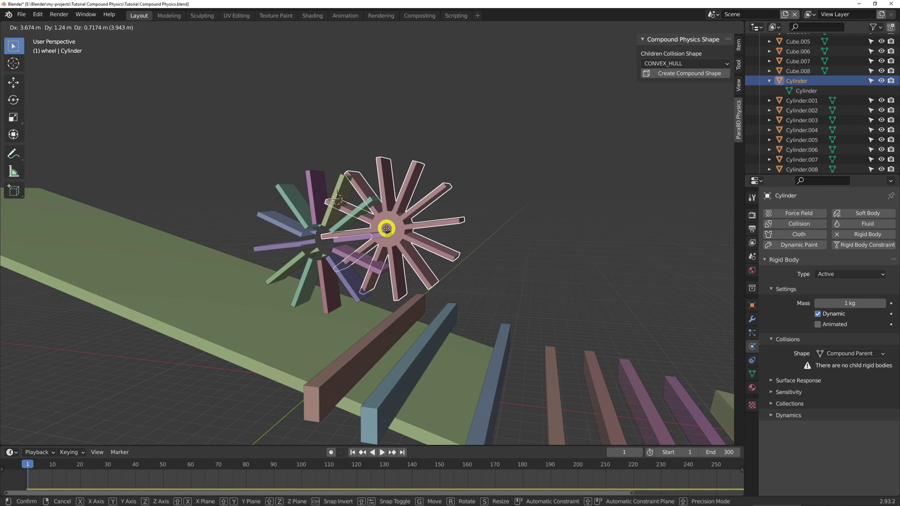
right_click(400, 204)
- Create a compound physics shape from the wheel and its overlapping spoke pieces, using CONVEX_HULL as the children collision shape
mouse_move(414, 162)
middle_down()
mouse_move(392, 175)
mouse_move(403, 172)
middle_up()
drag(425, 156, 298, 267)
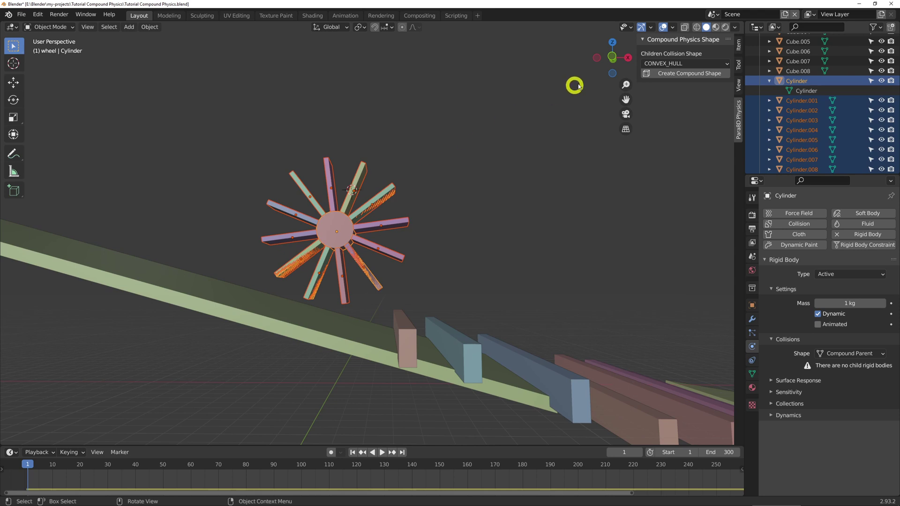
click(669, 65)
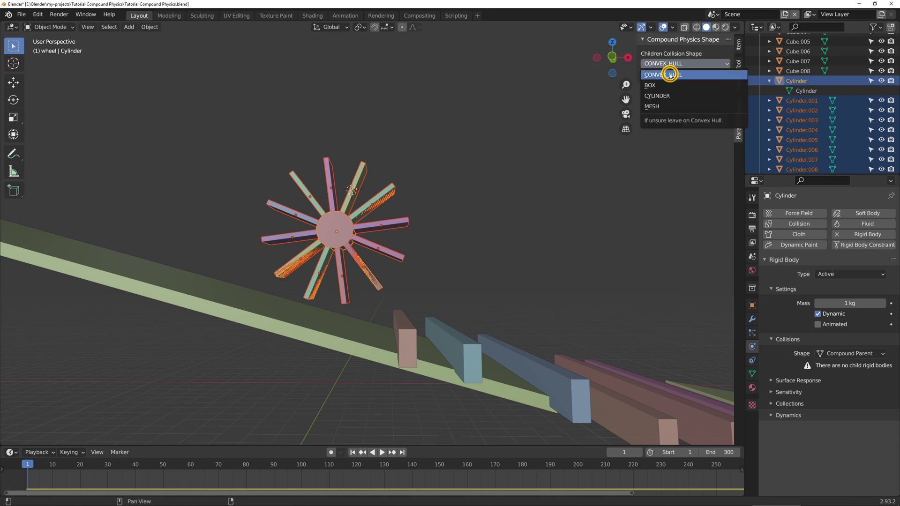
click(670, 75)
click(674, 74)
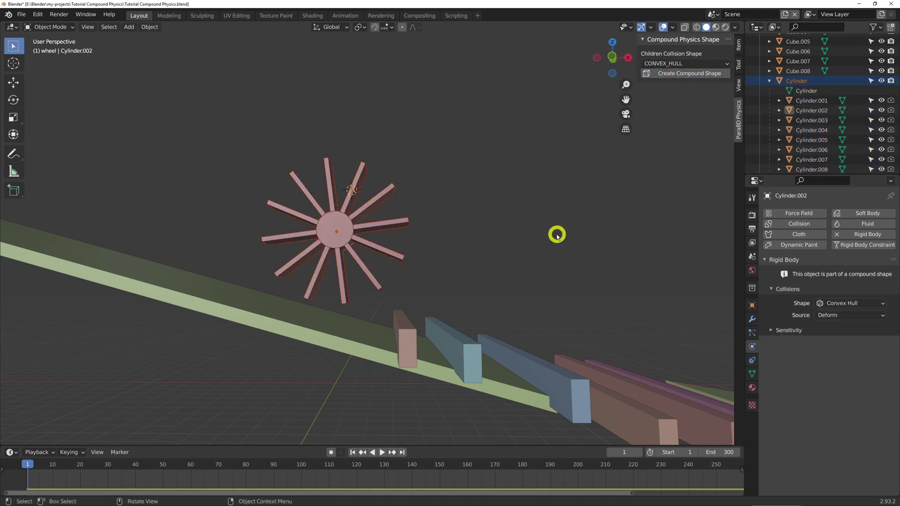
- Play the simulation and follow the wheel down the ramp and over the beams
middle_drag(557, 235, 573, 188)
click(572, 187)
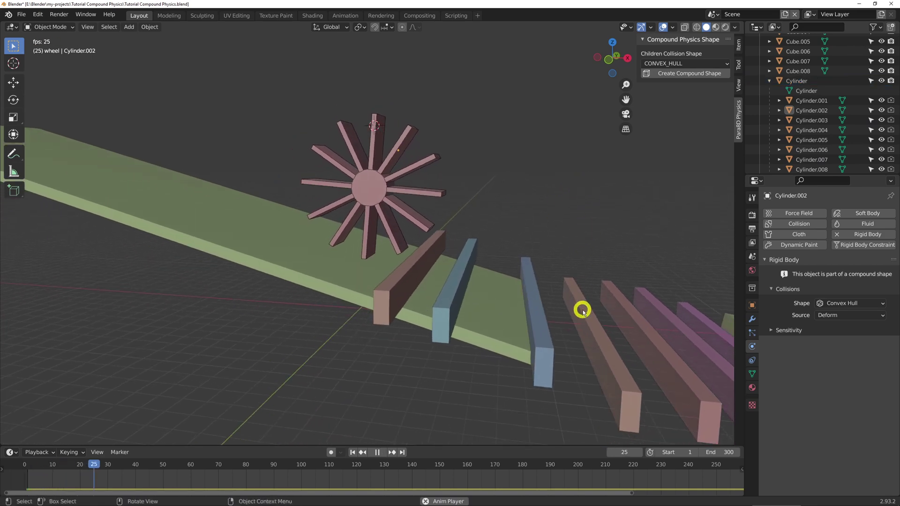
middle_drag(593, 328, 373, 361)
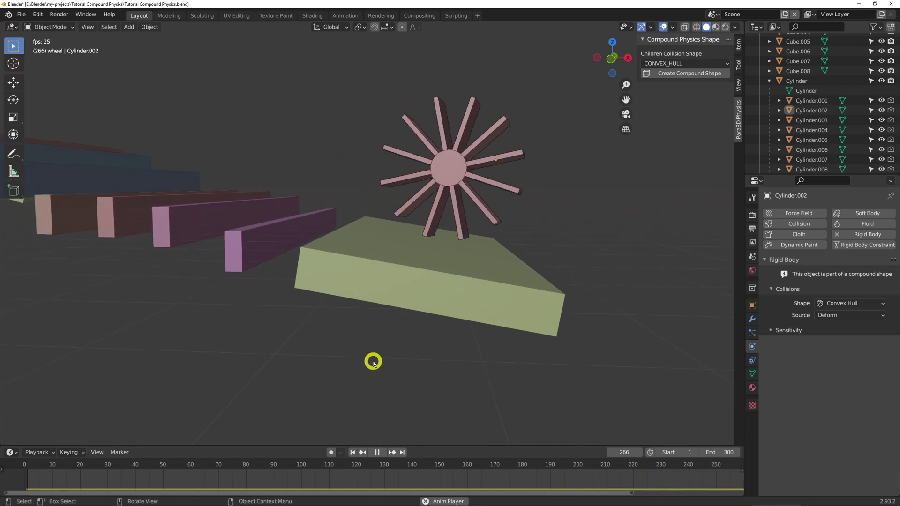